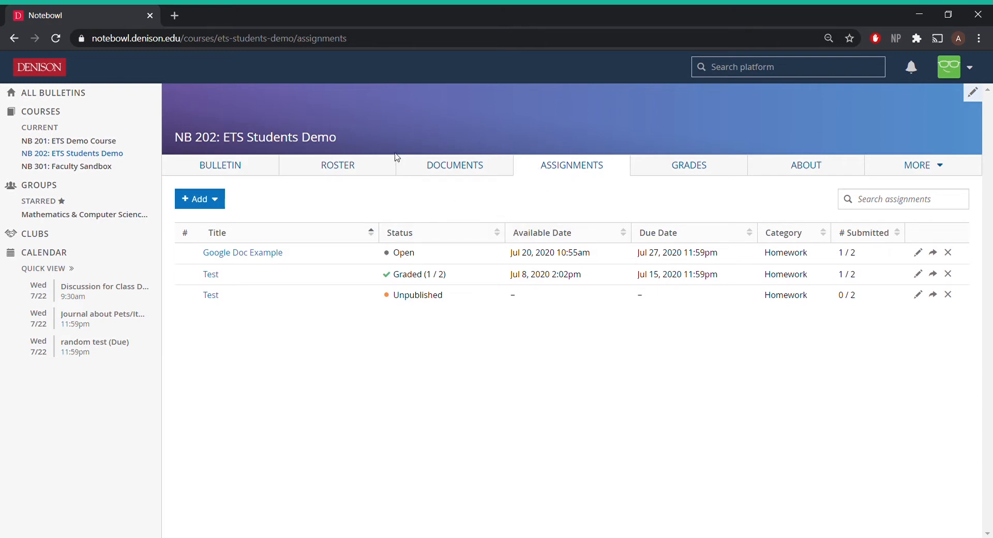
# Start a new assignment in the NB 202: ETS Students Demo course and title it "Paper 1".
pyautogui.click(217, 200)
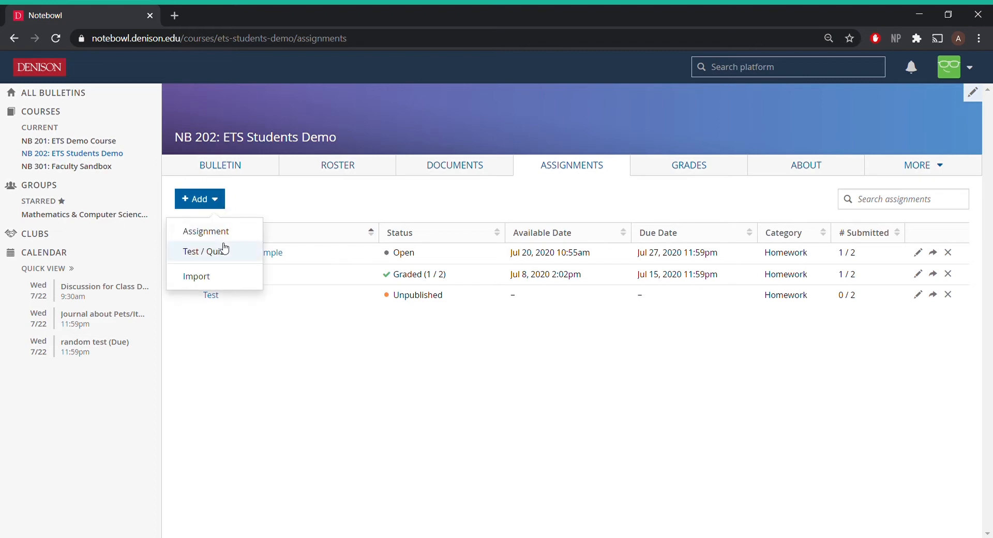
pyautogui.click(239, 234)
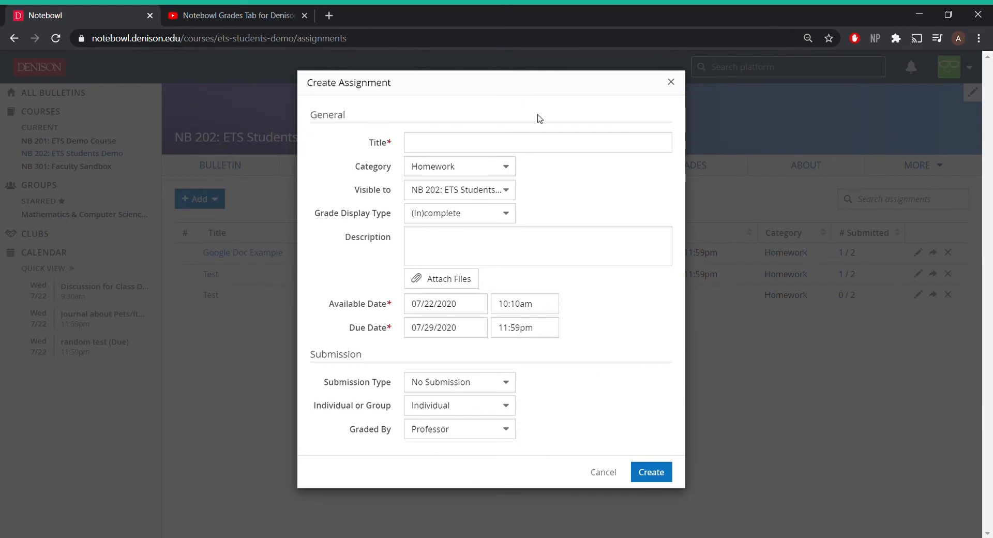
pyautogui.click(555, 147)
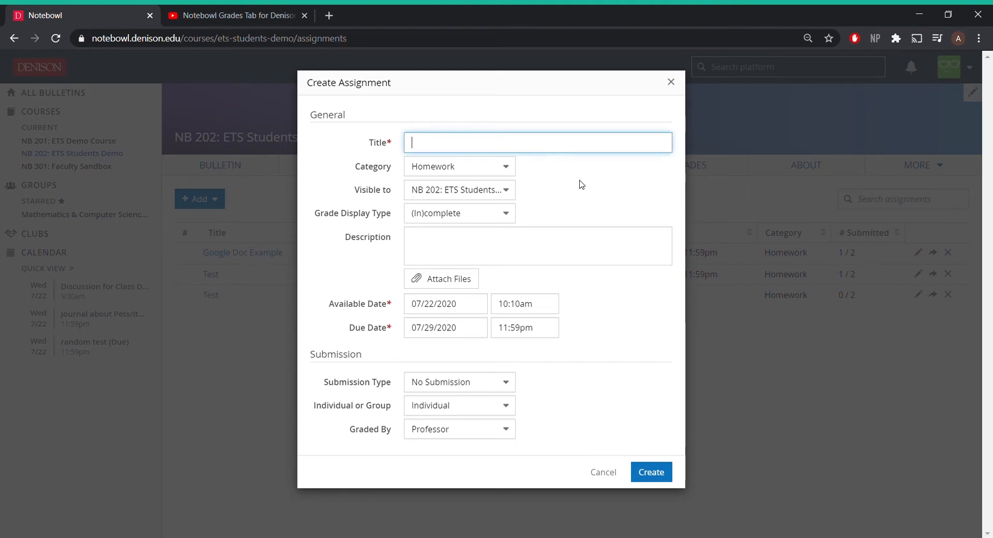
pyautogui.write('Paper 1')
pyautogui.click(582, 186)
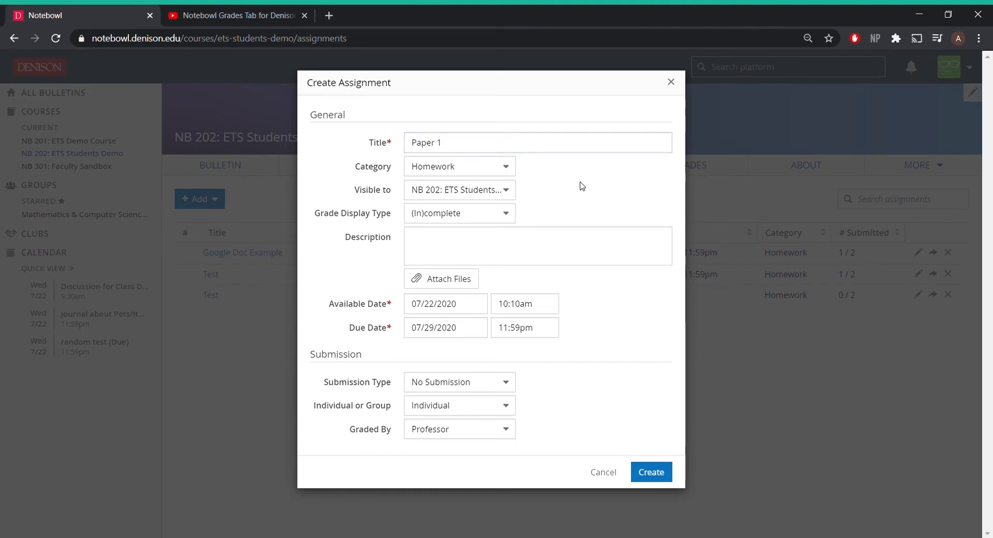
# Review the assignment's category options and look over the Notebowl Grades Tab video page on YouTube.
pyautogui.click(509, 166)
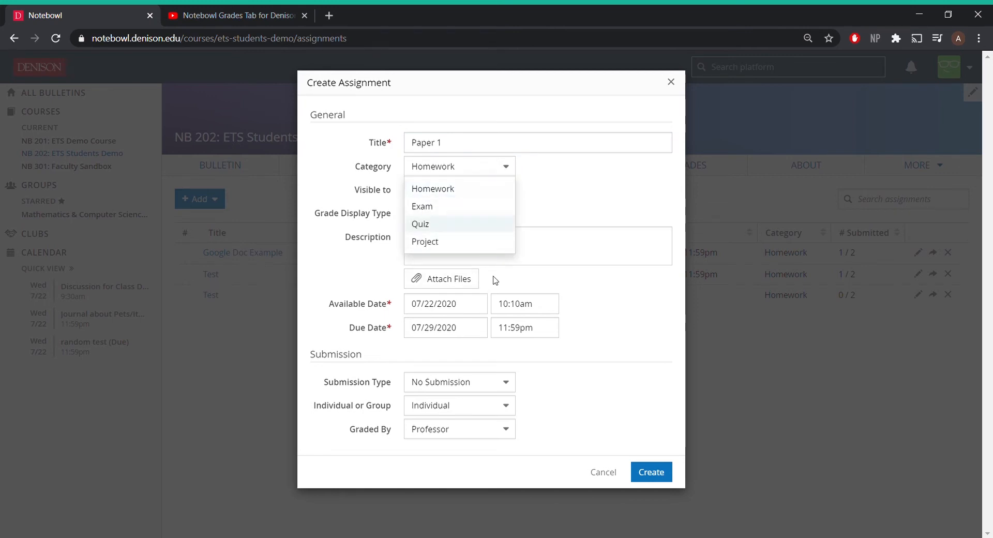
pyautogui.click(545, 168)
pyautogui.click(215, 7)
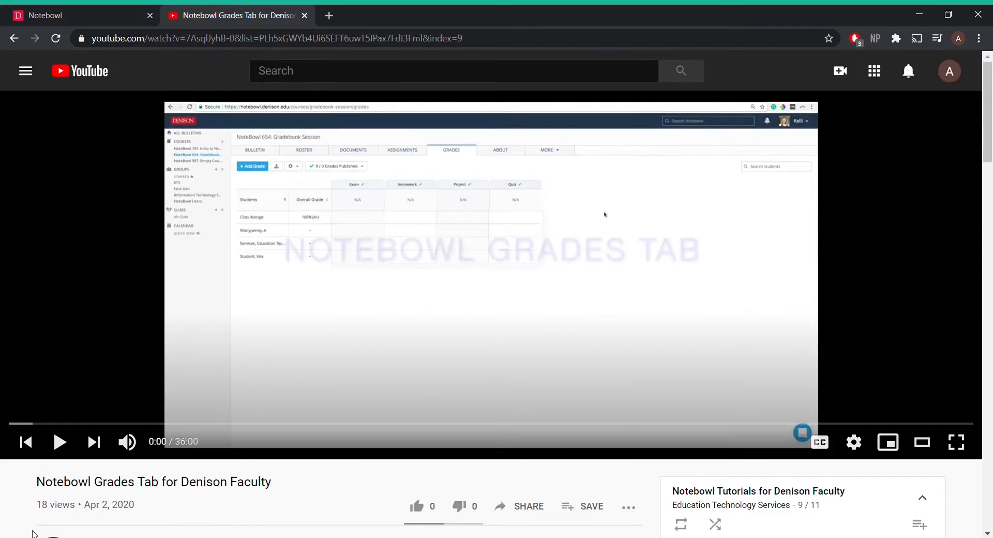
pyautogui.scroll(-4, 317, 477)
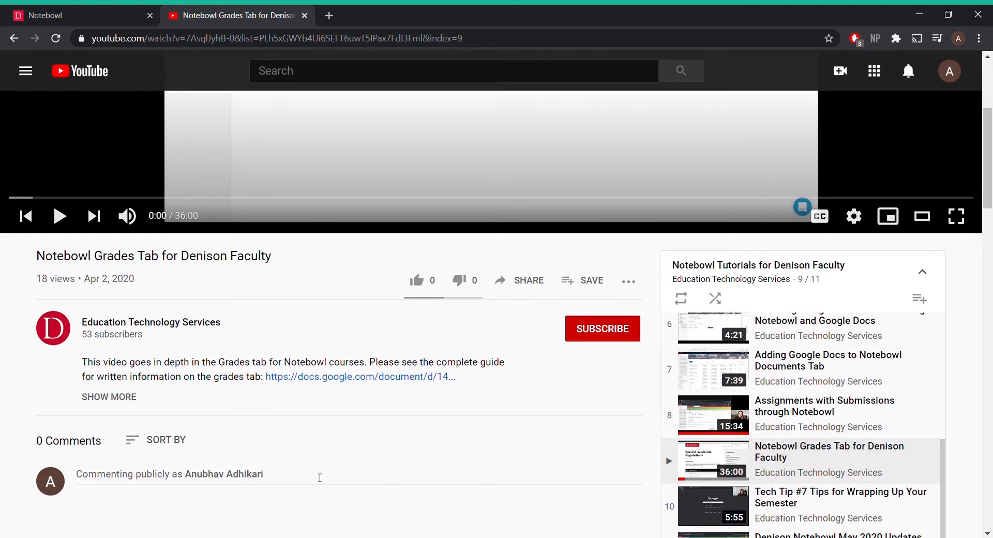
pyautogui.scroll(4, 320, 477)
pyautogui.click(83, 16)
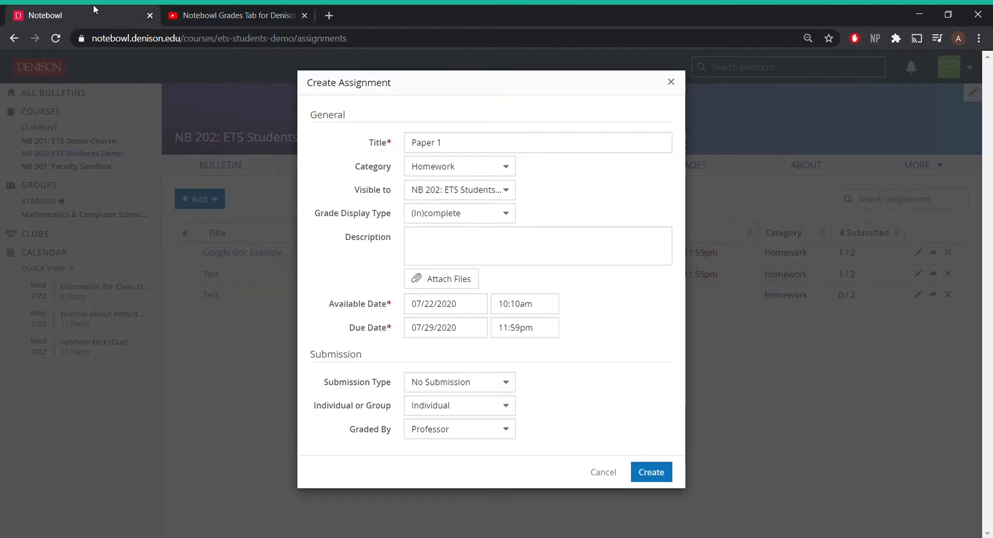
# Make the assignment visible to NB 202: ETS Students Demo and set its grade display type to Percentage.
pyautogui.click(510, 191)
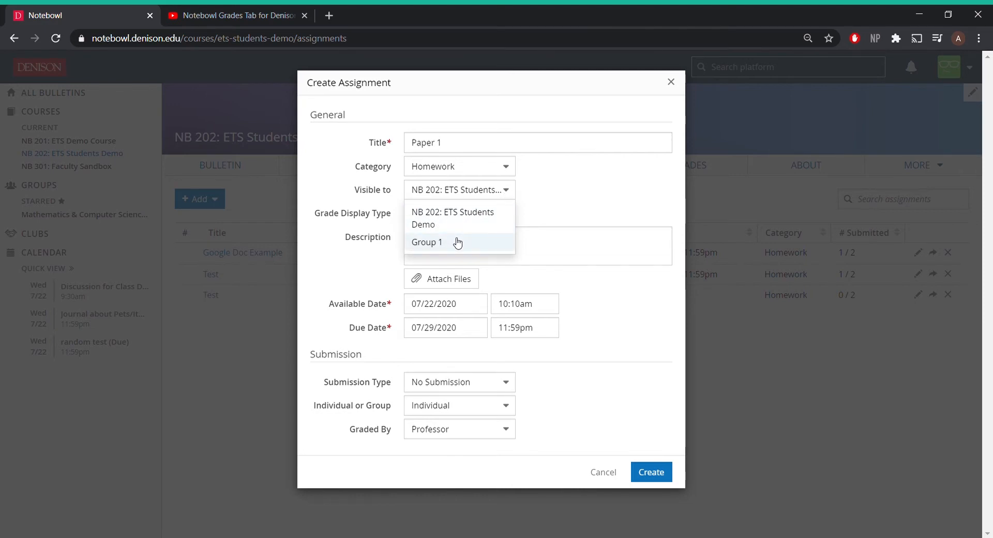
pyautogui.click(504, 218)
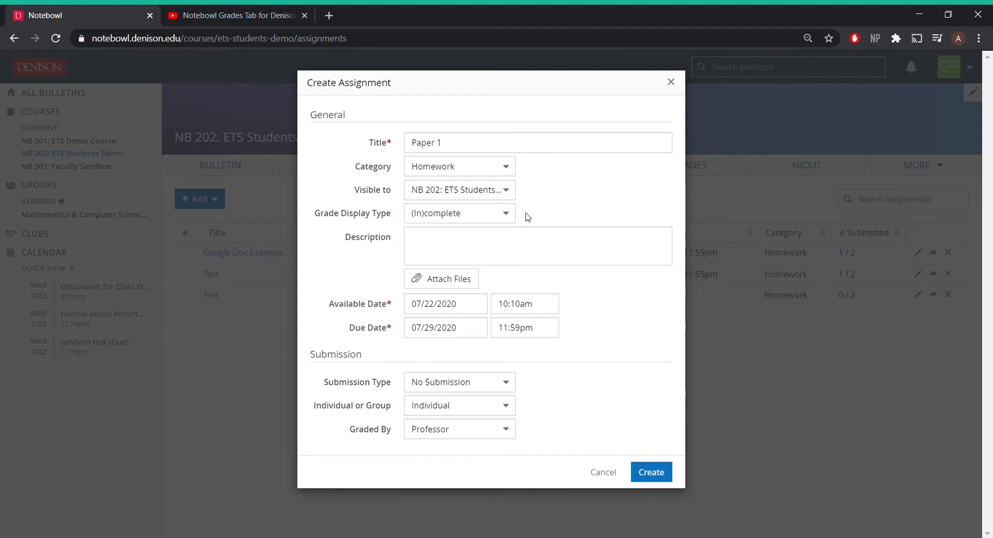
pyautogui.click(503, 213)
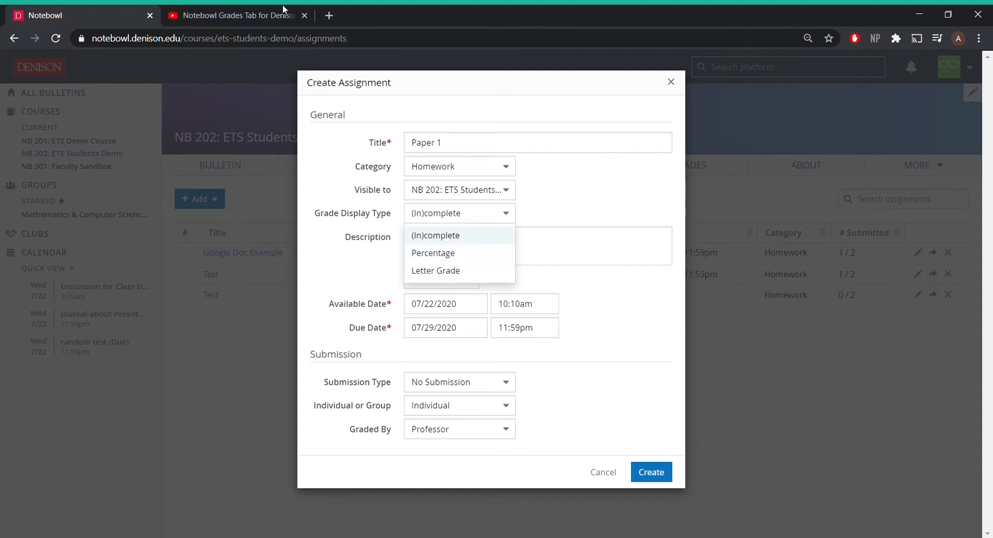
pyautogui.click(237, 9)
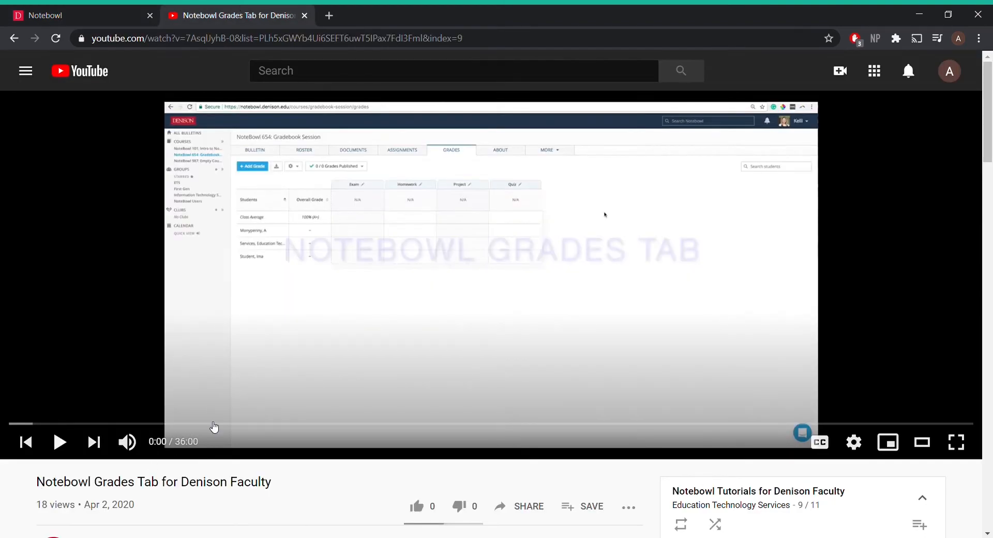
pyautogui.scroll(-4, 349, 504)
pyautogui.scroll(4, 348, 503)
pyautogui.click(131, 6)
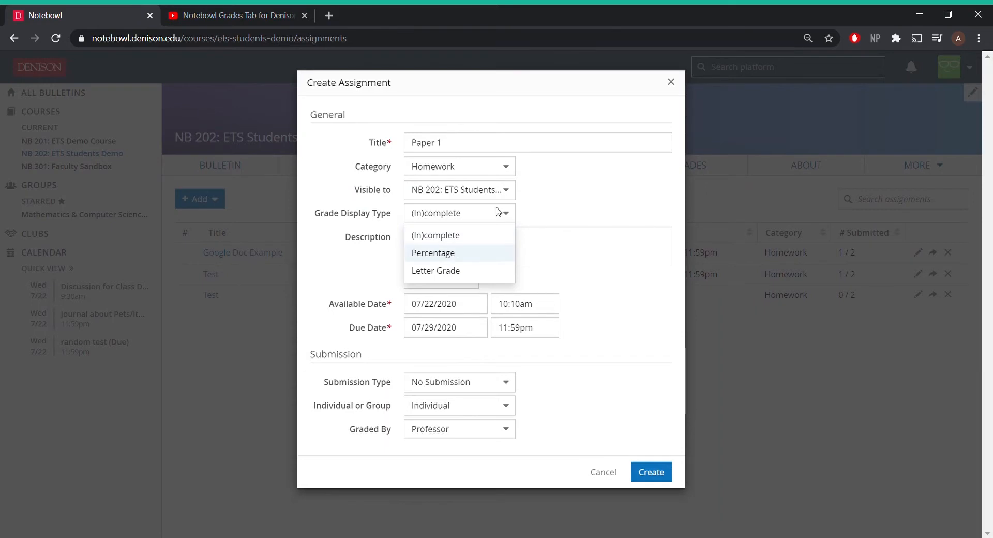
pyautogui.click(464, 253)
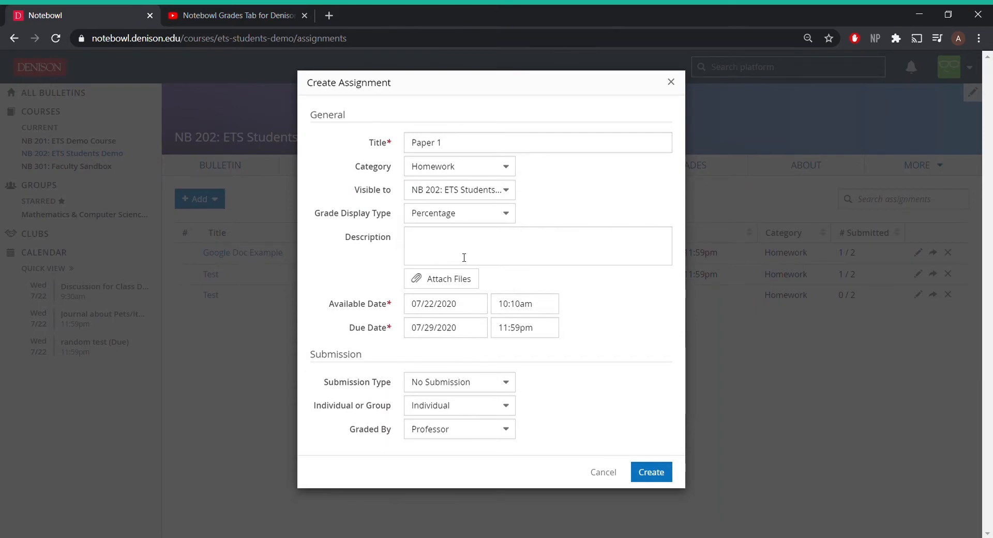
# Enter "Please submit a Word document." as the assignment's description.
pyautogui.click(516, 245)
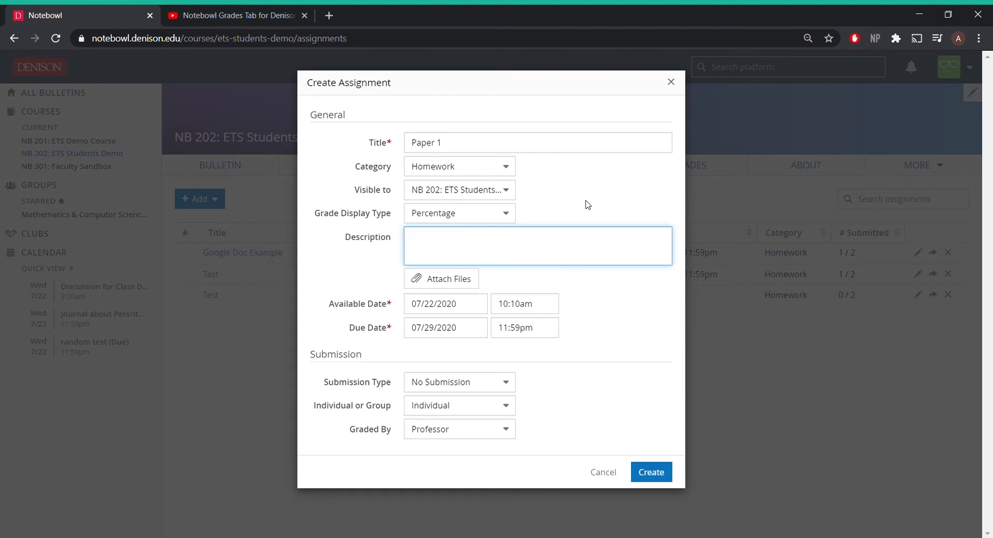
pyautogui.write('Please submit a Word document.')
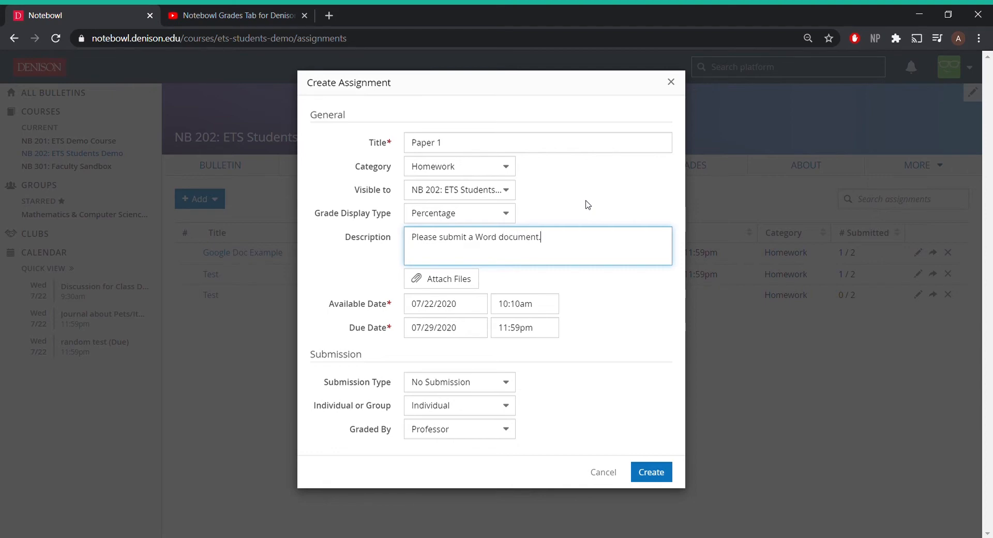
pyautogui.click(593, 287)
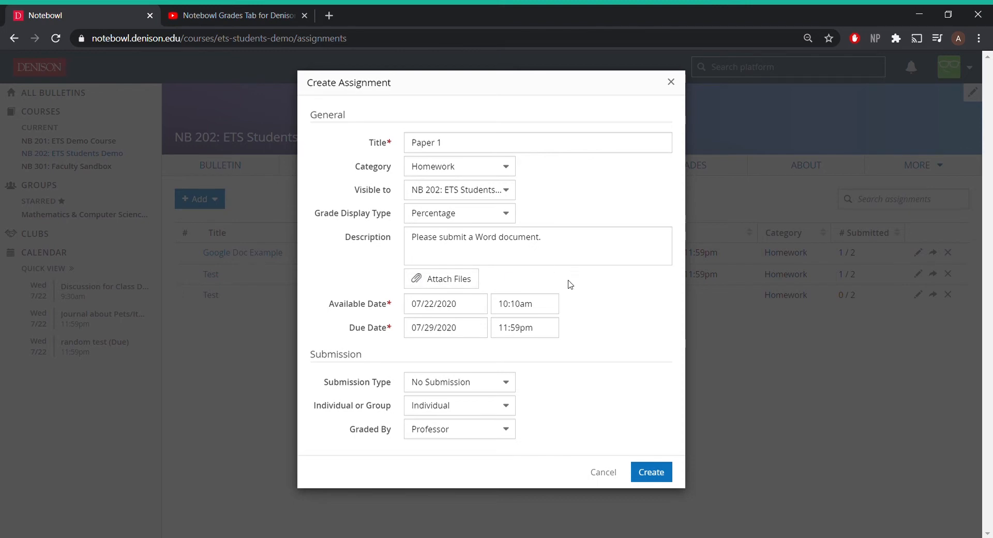
pyautogui.click(556, 244)
pyautogui.click(592, 288)
pyautogui.click(565, 244)
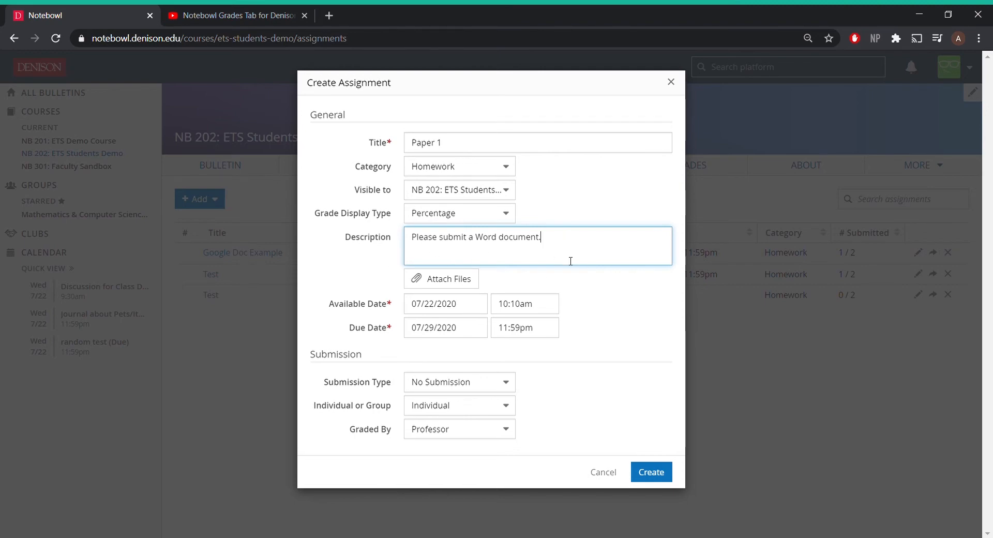
pyautogui.click(602, 312)
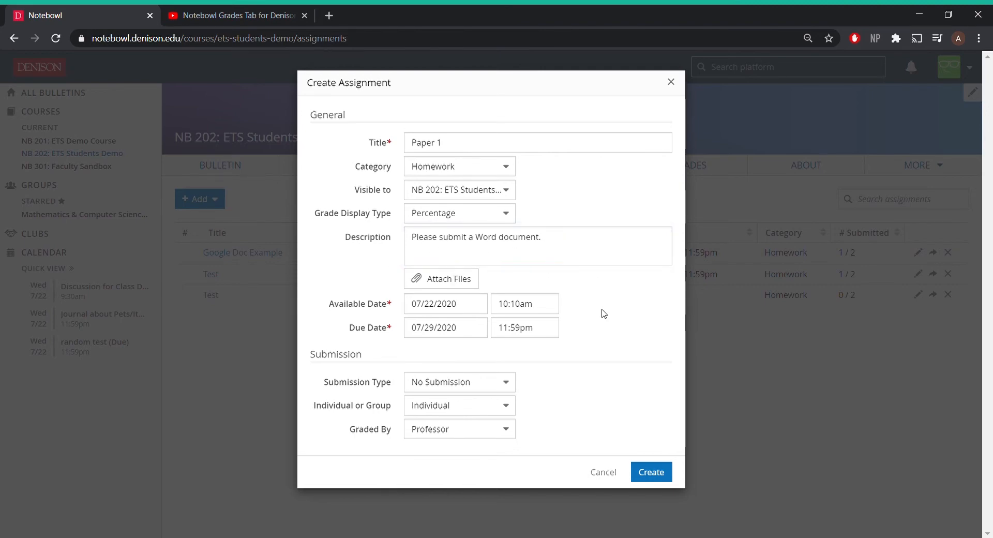
# Set the time of the assignment's available date to 11:00am.
pyautogui.click(548, 308)
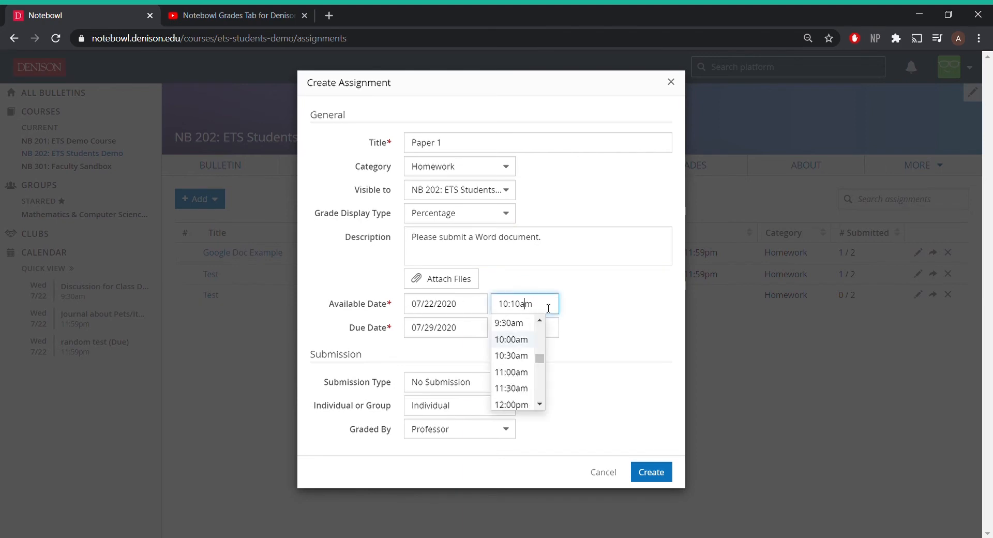
pyautogui.press('Left')
pyautogui.press('Left')
pyautogui.hotkey('shift', 'Left')
pyautogui.hotkey('shift', 'Left')
pyautogui.write('11')
pyautogui.press('Right')
pyautogui.hotkey('shift', 'Right')
pyautogui.write('0')
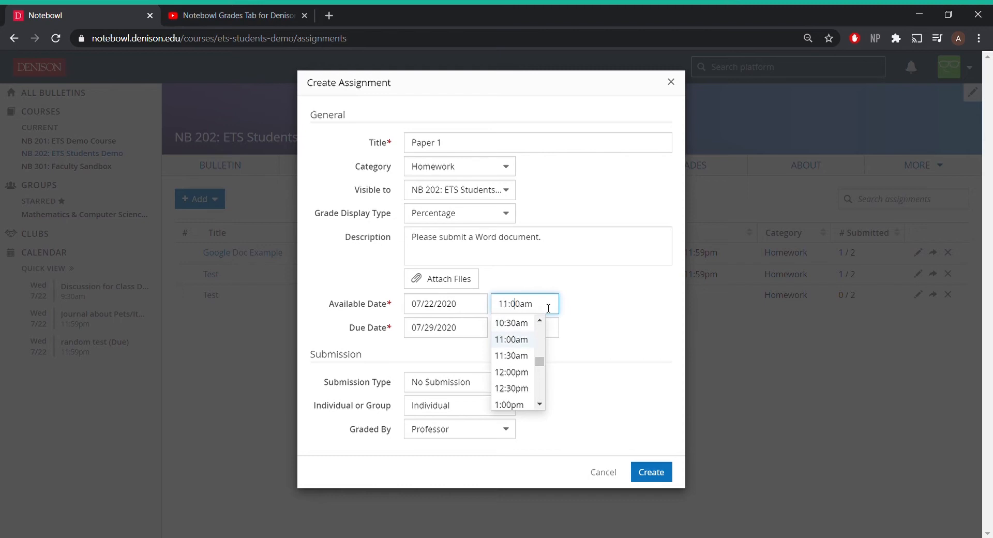
pyautogui.click(616, 327)
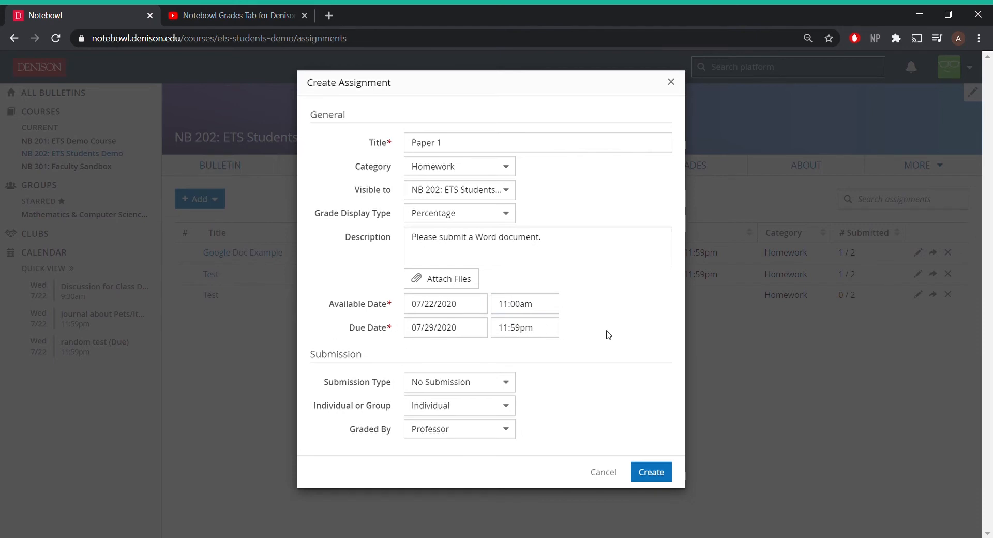
# Configure the submission as an individual File Submission graded by the Professor.
pyautogui.click(508, 386)
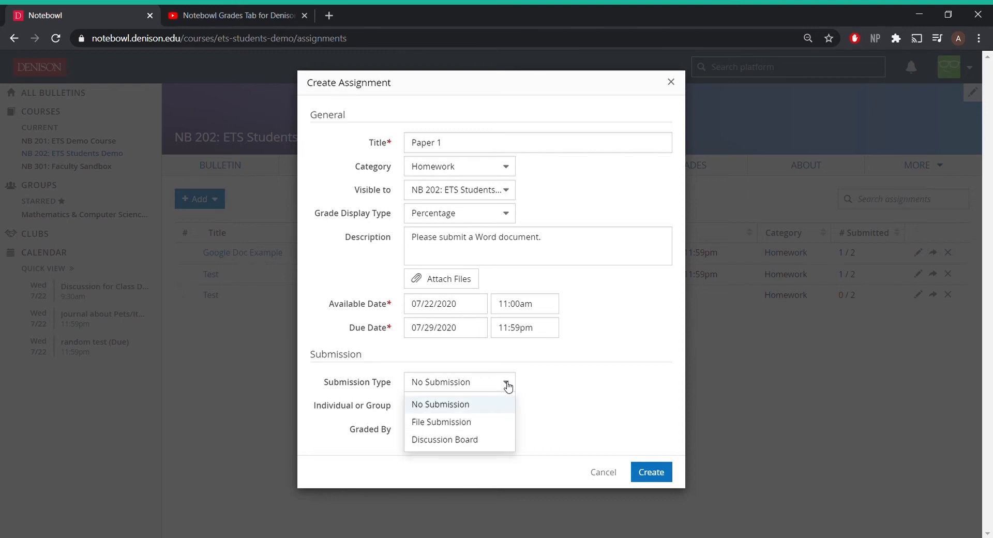
pyautogui.click(488, 421)
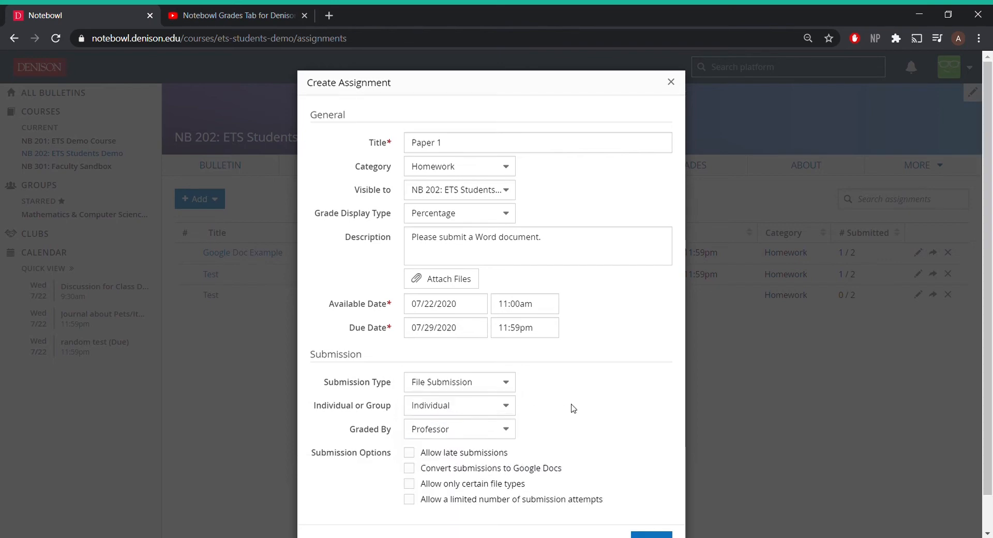
pyautogui.scroll(-1, 568, 407)
pyautogui.click(504, 368)
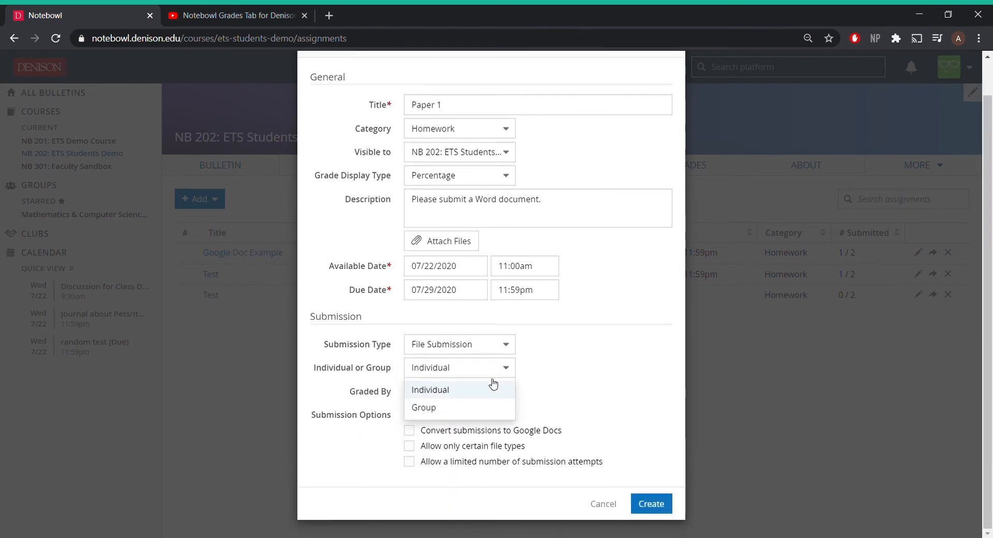
pyautogui.click(491, 391)
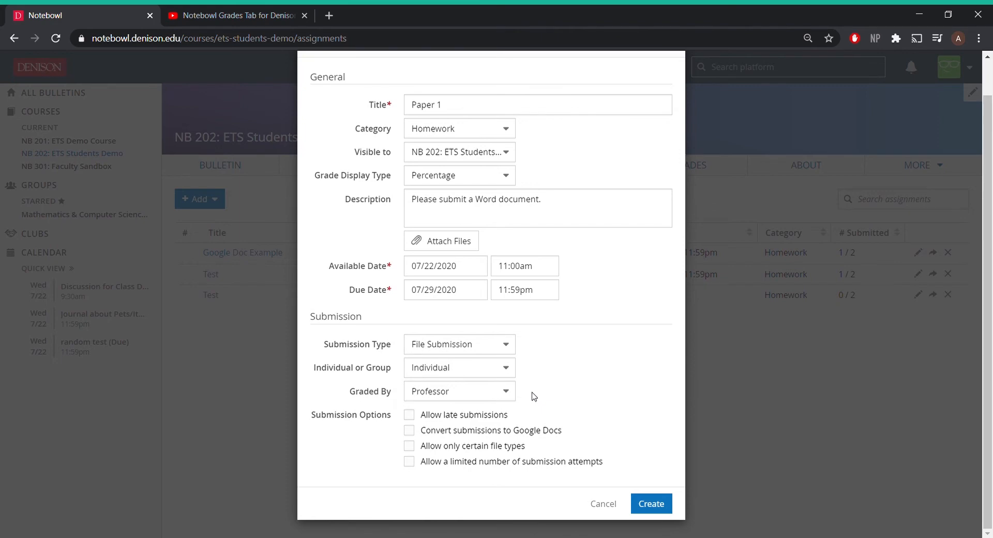
pyautogui.click(496, 391)
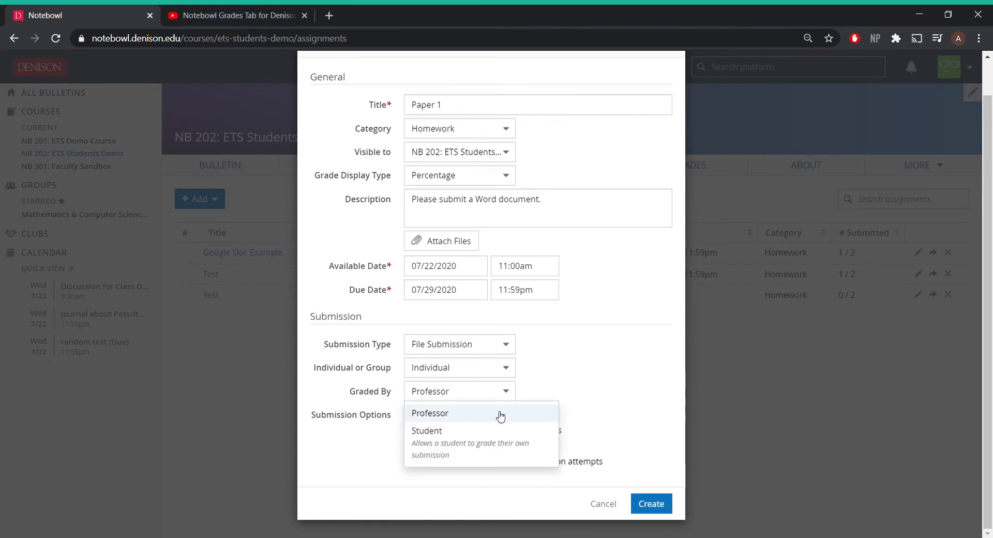
pyautogui.click(500, 414)
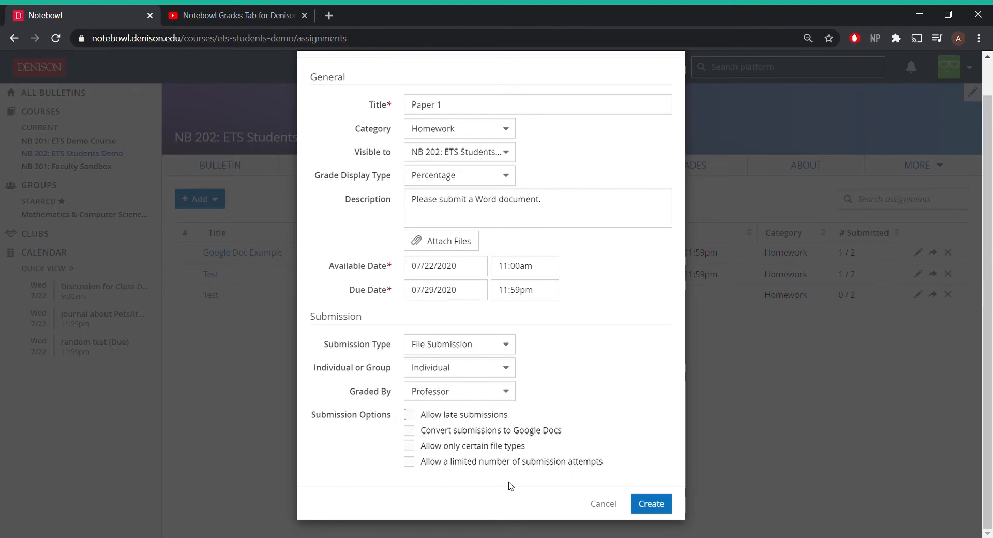
# Allow late submissions for the assignment and check the time of its due date.
pyautogui.click(409, 415)
pyautogui.click(543, 295)
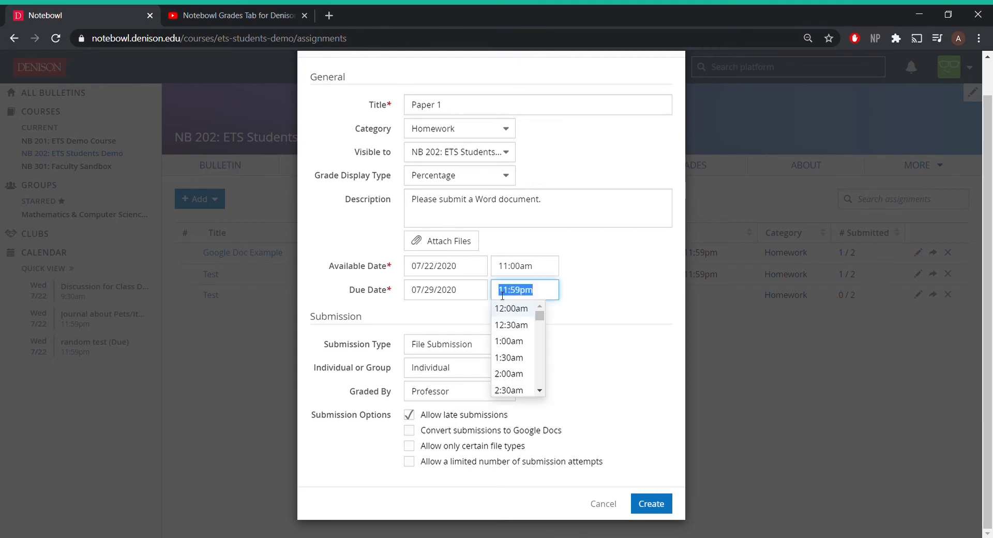
pyautogui.click(580, 378)
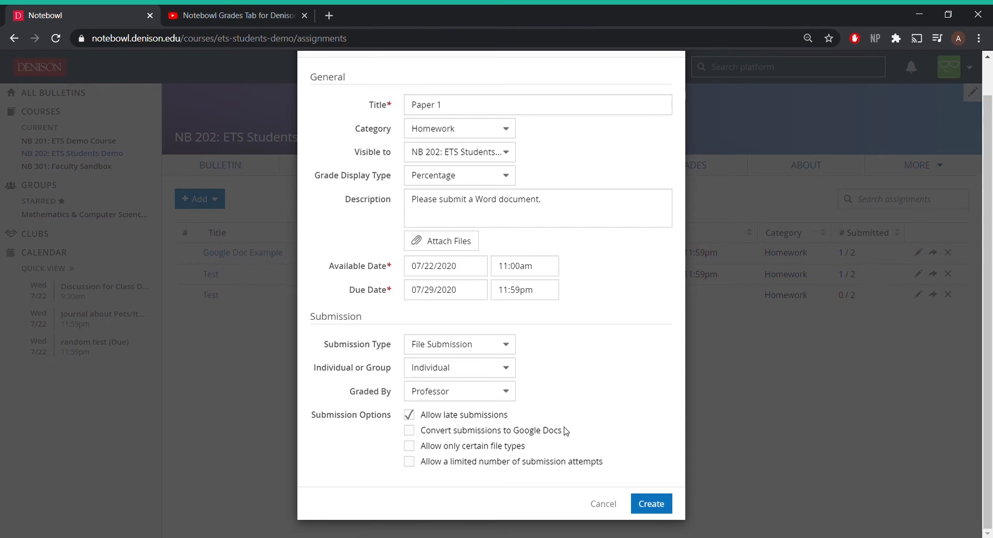
# Allow only certain file types for submissions and specify doc,docx as the allowed extensions.
pyautogui.click(409, 448)
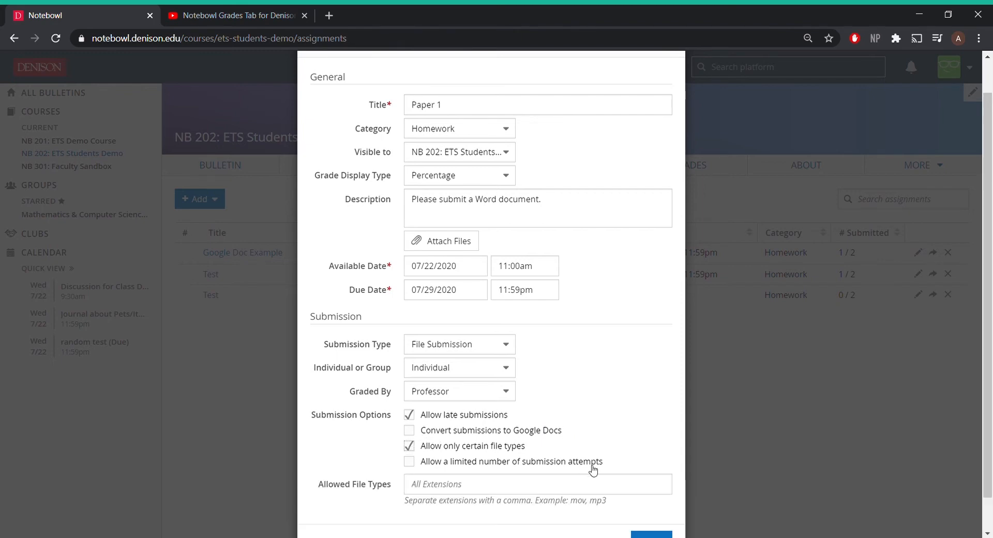
pyautogui.scroll(1, 602, 321)
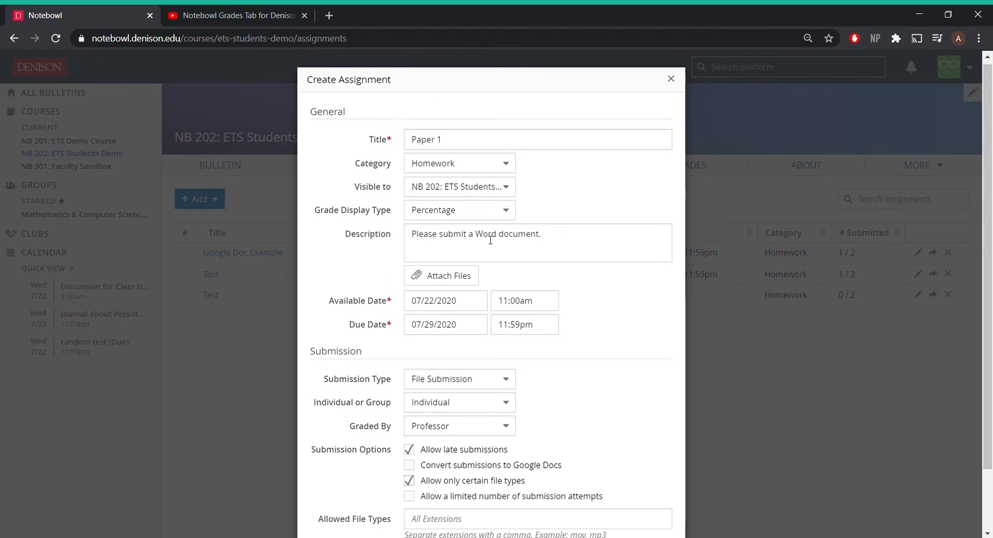
pyautogui.scroll(-2, 630, 344)
pyautogui.click(471, 451)
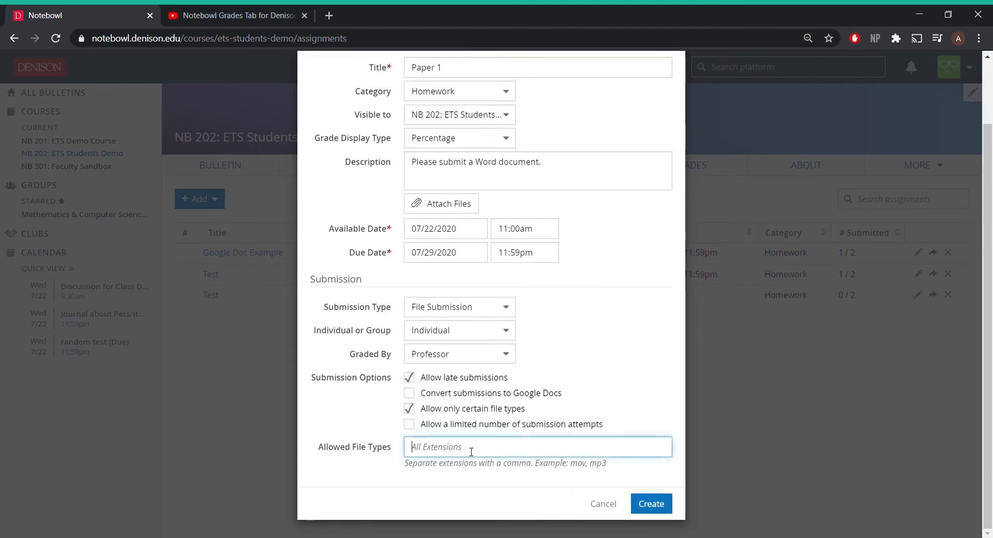
pyautogui.write('doc,docx')
pyautogui.click(472, 474)
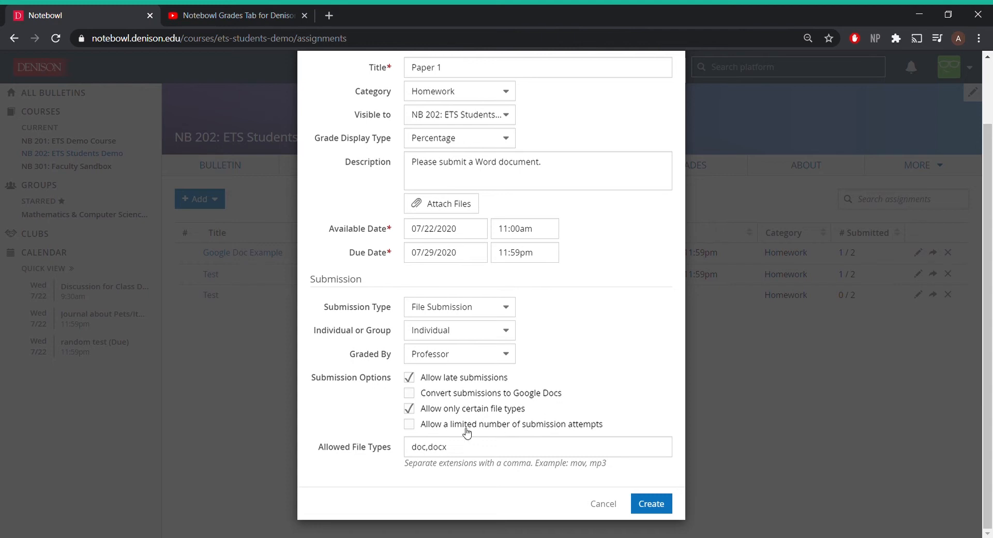
# Complete the assignment description to read "Please submit a Word document (doc,docx files).".
pyautogui.click(543, 168)
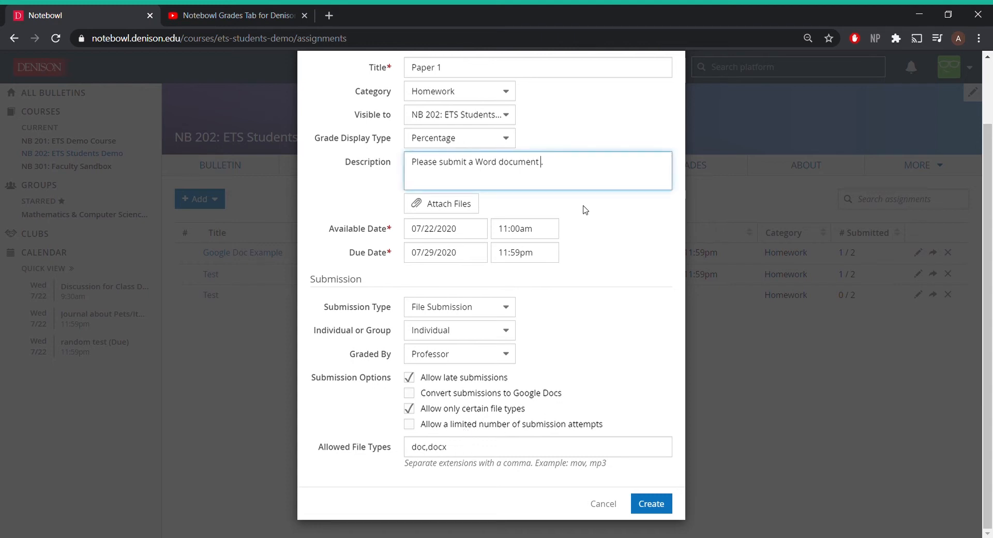
pyautogui.write('doc,docx files).')
pyautogui.click(626, 268)
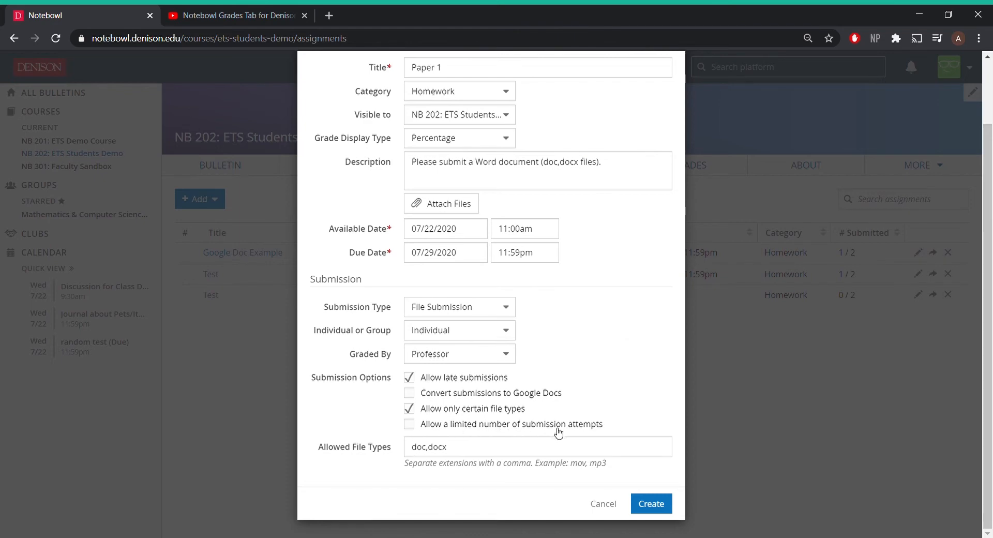
pyautogui.click(409, 424)
pyautogui.scroll(-1, 625, 416)
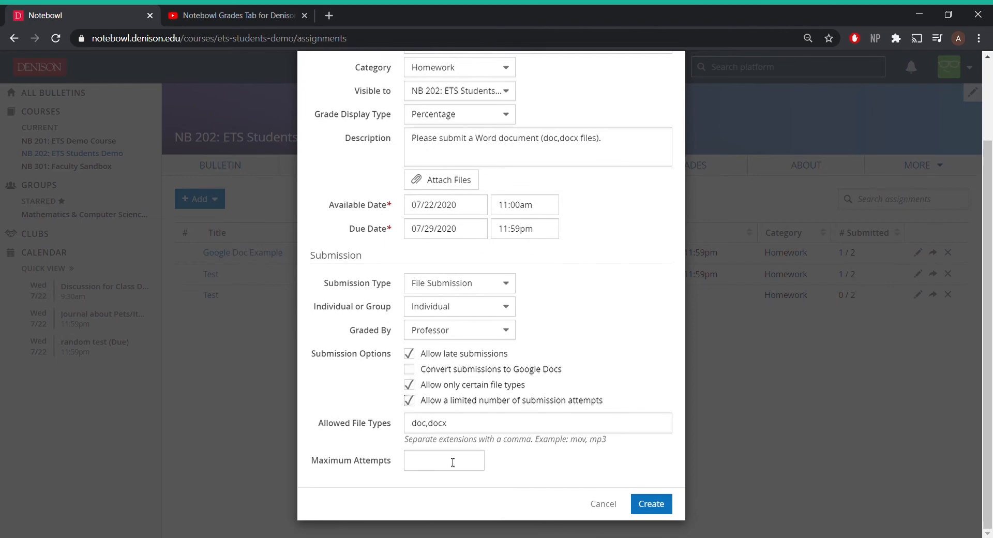
pyautogui.click(408, 401)
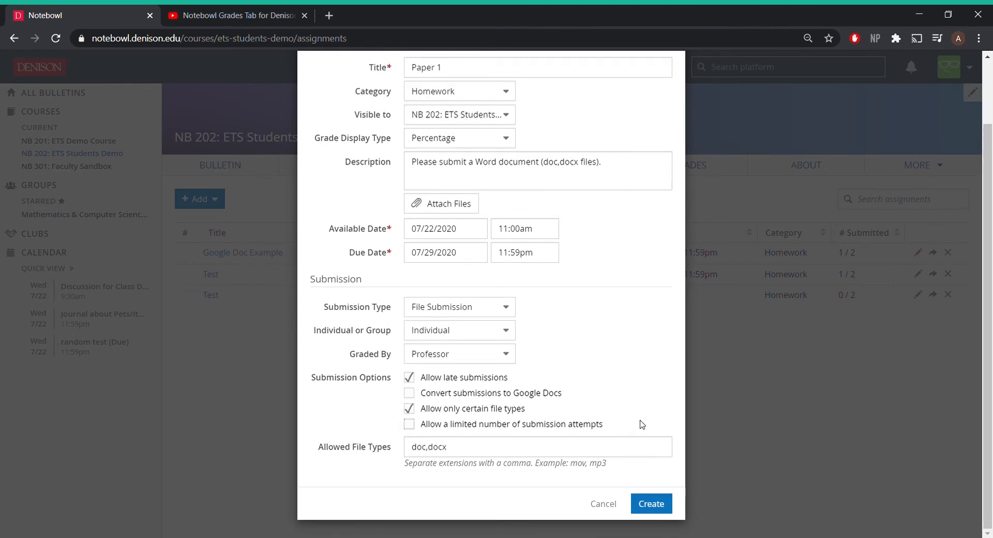
# Review the completed form and create the Paper 1 assignment.
pyautogui.scroll(2, 631, 368)
pyautogui.scroll(-2, 632, 368)
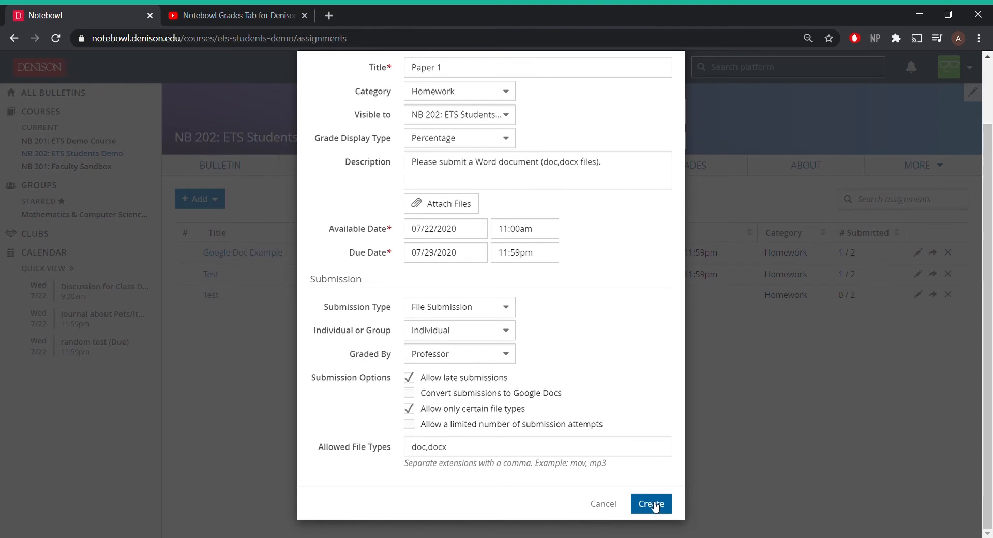
pyautogui.click(653, 504)
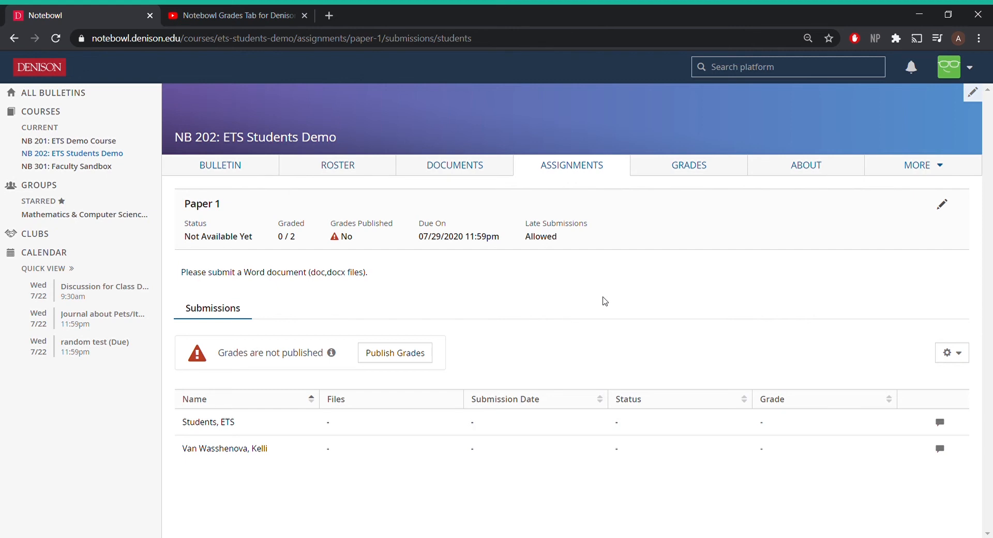
# Preview the course's assignment list as the ETS student account and return to the instructor view.
pyautogui.click(934, 167)
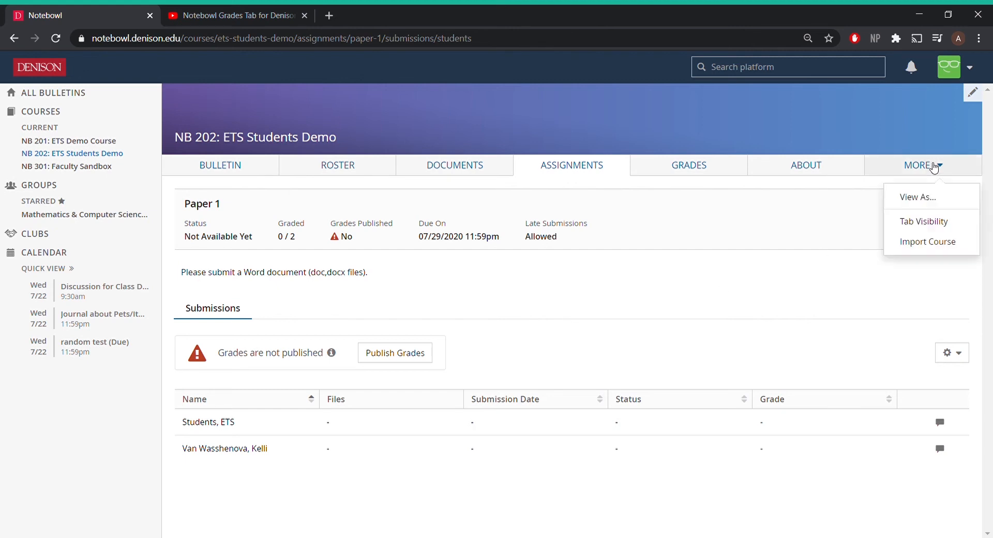
pyautogui.click(939, 197)
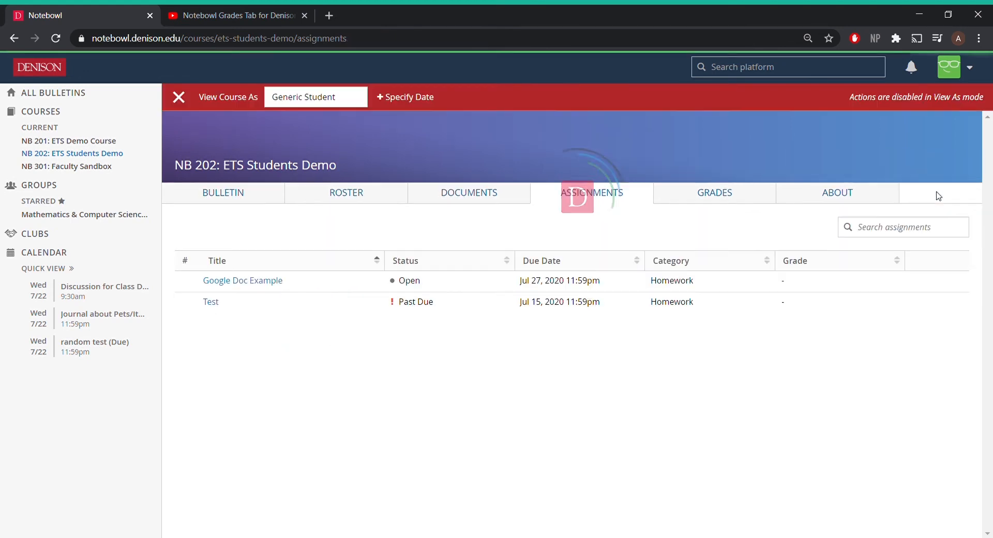
pyautogui.click(346, 101)
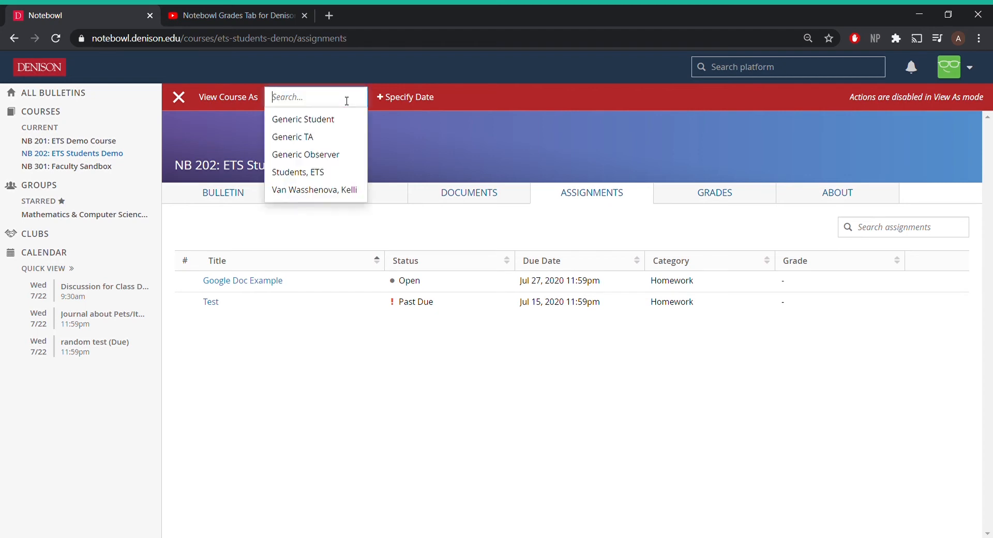
pyautogui.click(341, 173)
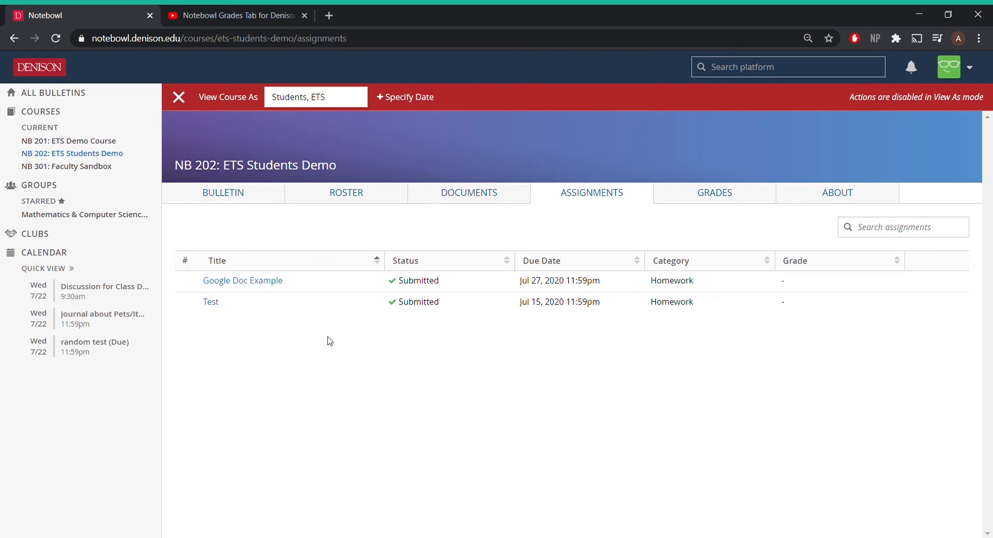
pyautogui.click(179, 97)
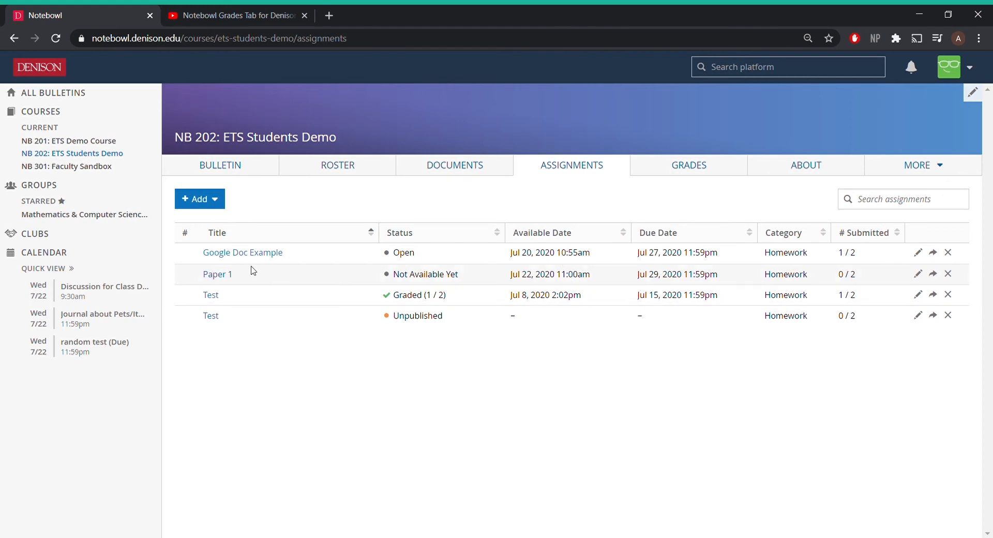
# Edit the Paper 1 assignment so its available time is 10:30am and save the change.
pyautogui.click(227, 274)
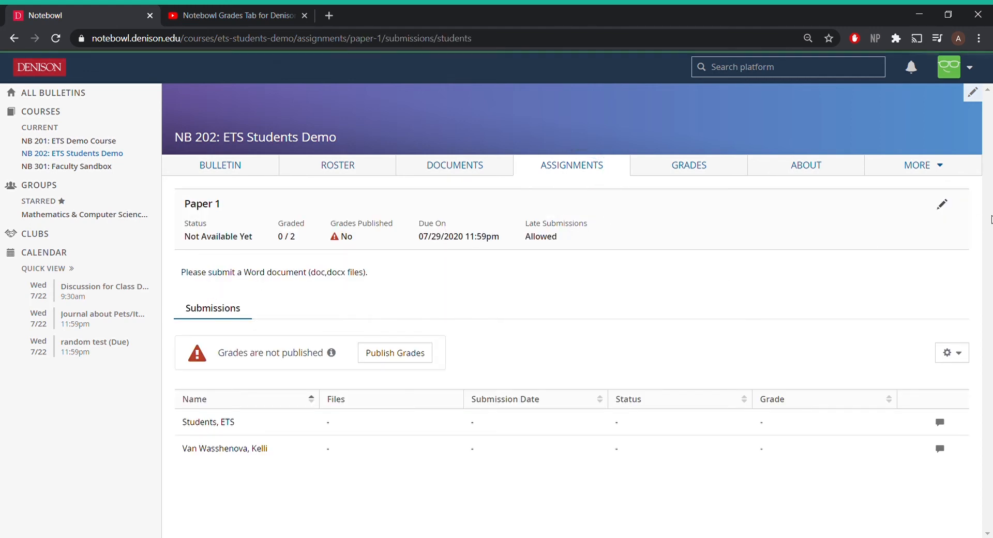
pyautogui.click(944, 205)
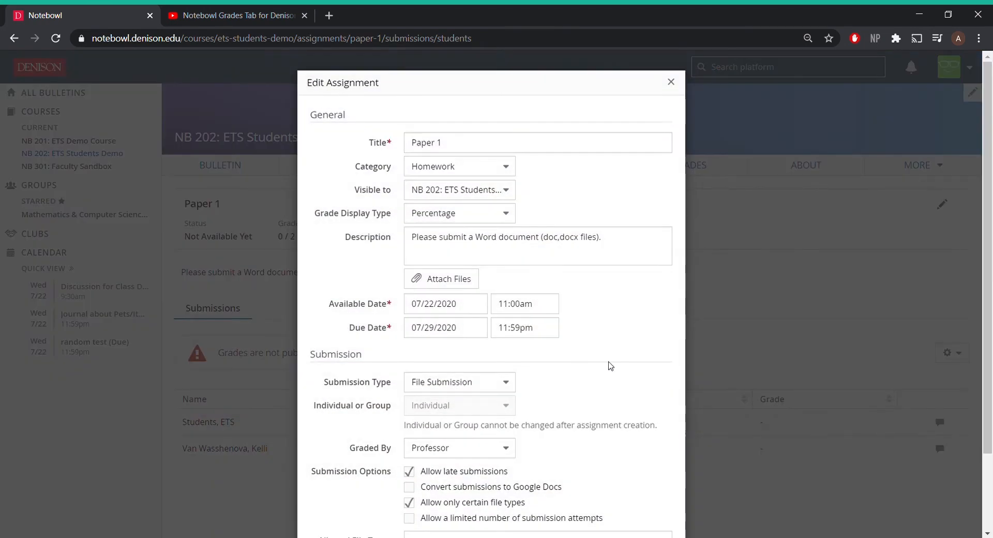
pyautogui.click(511, 307)
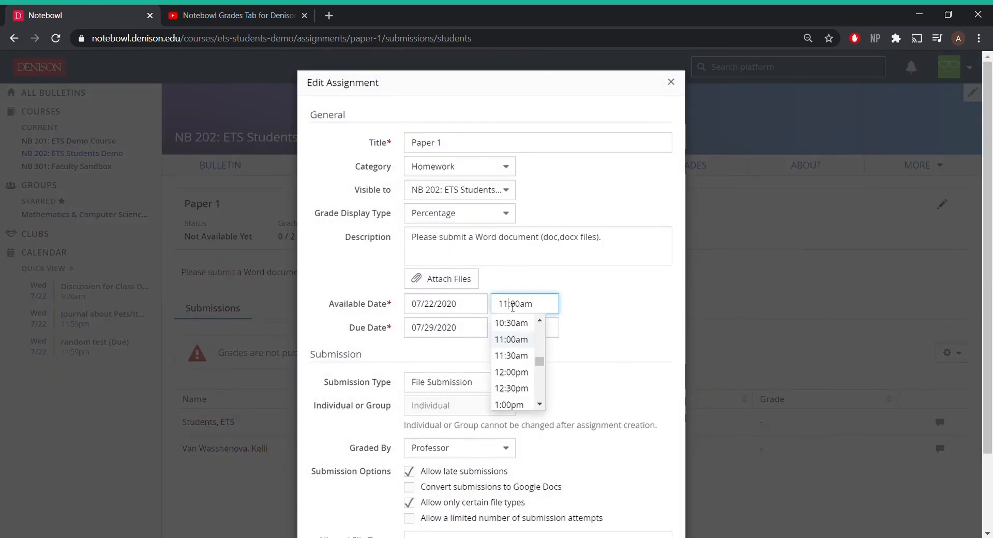
pyautogui.press('BackSpace')
pyautogui.write('0:')
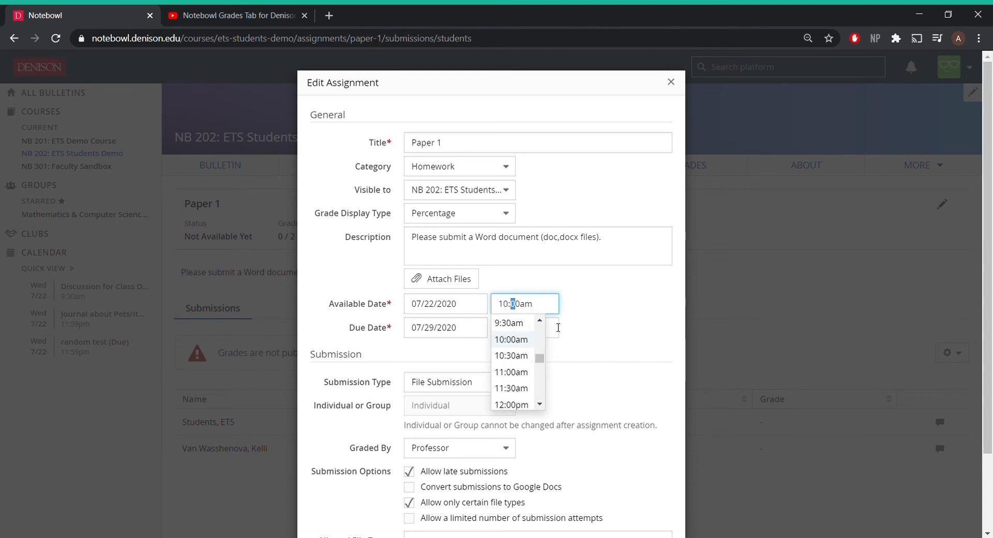
pyautogui.write('3')
pyautogui.click(589, 341)
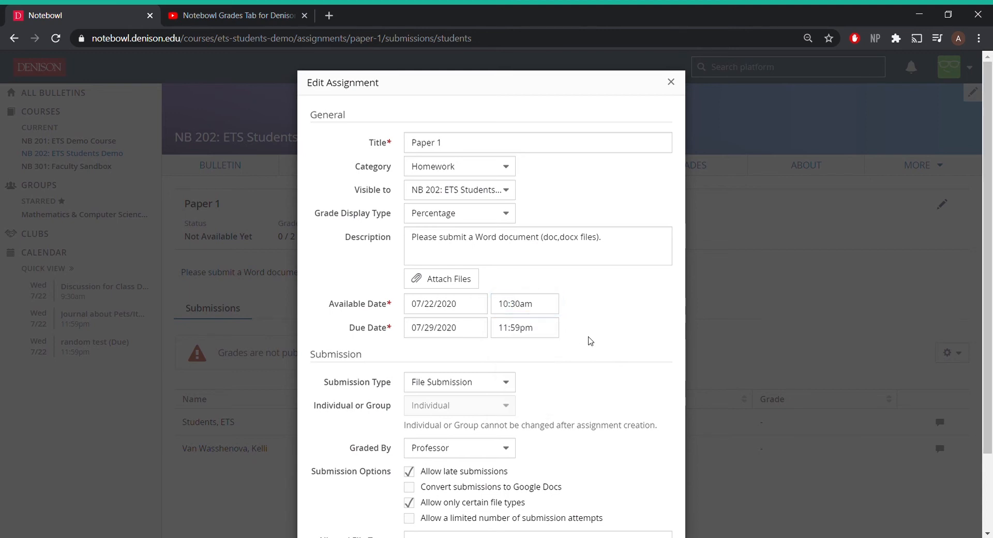
pyautogui.scroll(-2, 590, 342)
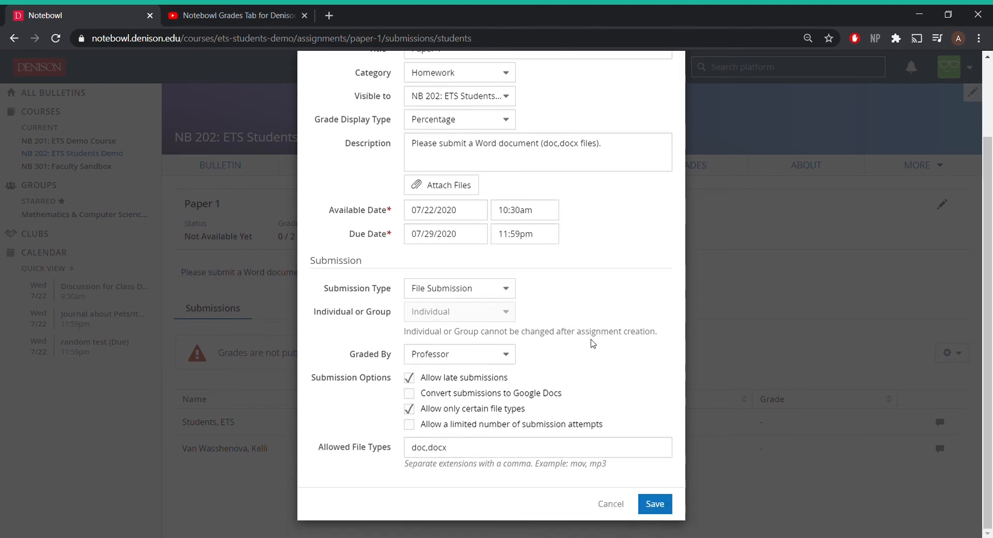
pyautogui.click(656, 502)
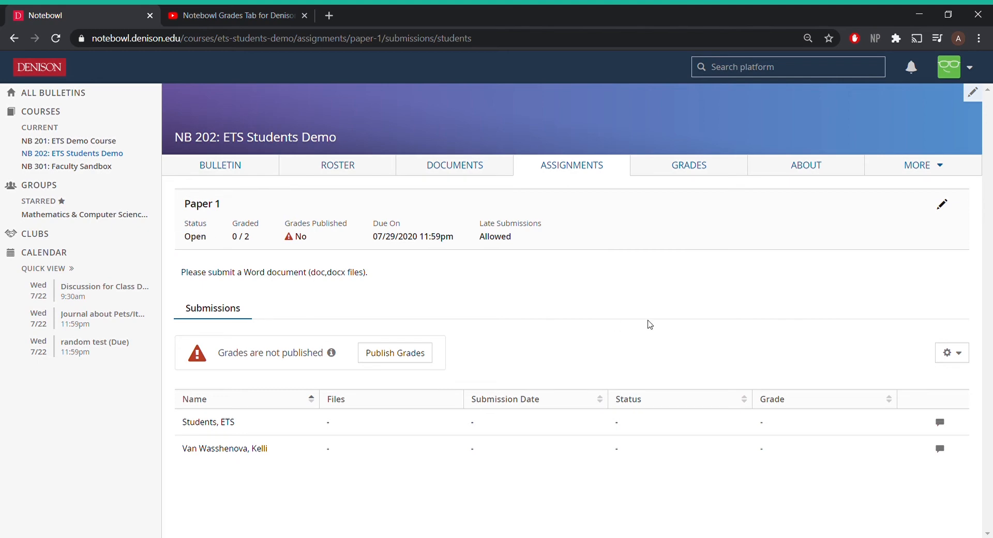
# Preview the Paper 1 submission page as the ETS student account and leave the student view.
pyautogui.click(946, 166)
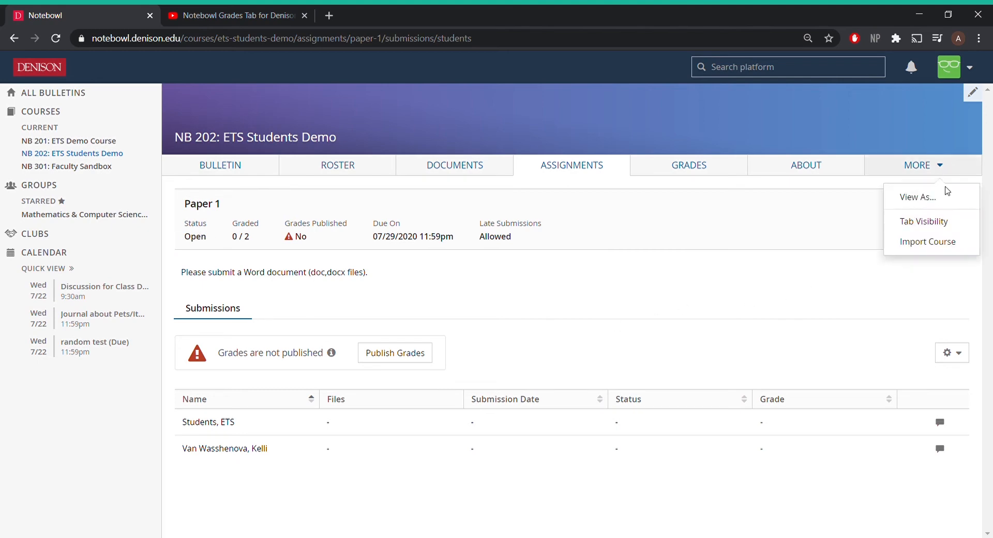
pyautogui.click(918, 197)
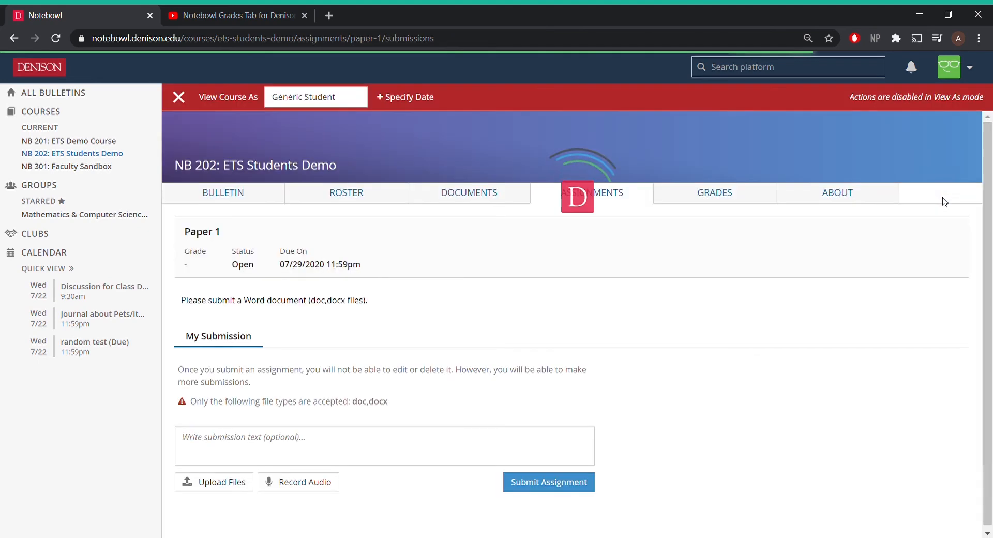
pyautogui.click(316, 97)
pyautogui.click(321, 171)
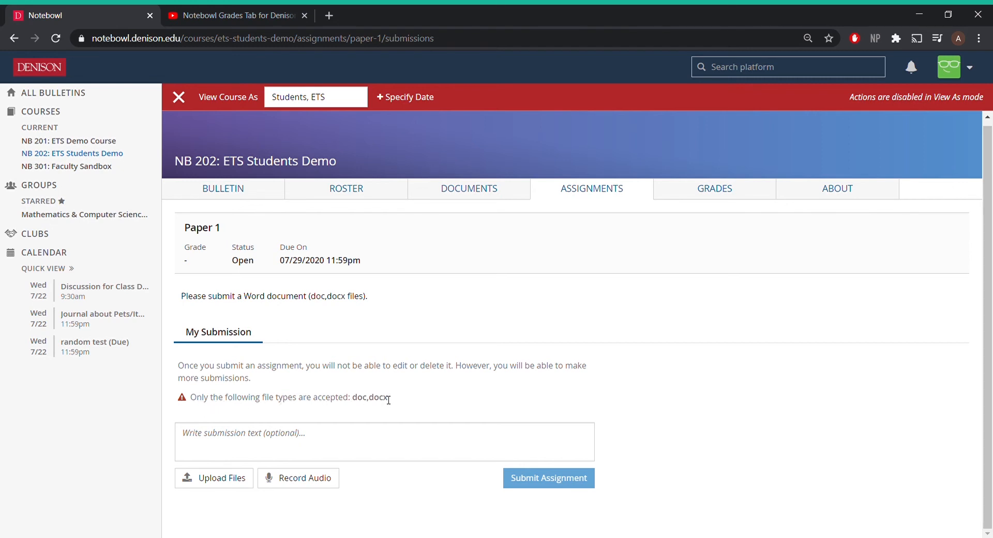
pyautogui.click(179, 98)
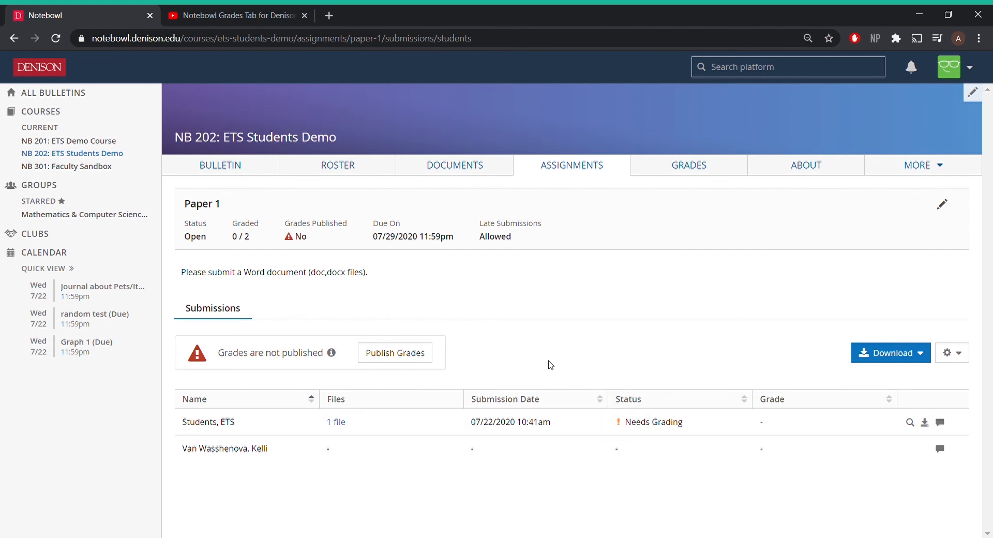
# Read through the Word document submitted by the ETS student account for Paper 1 and close the viewer.
pyautogui.click(910, 423)
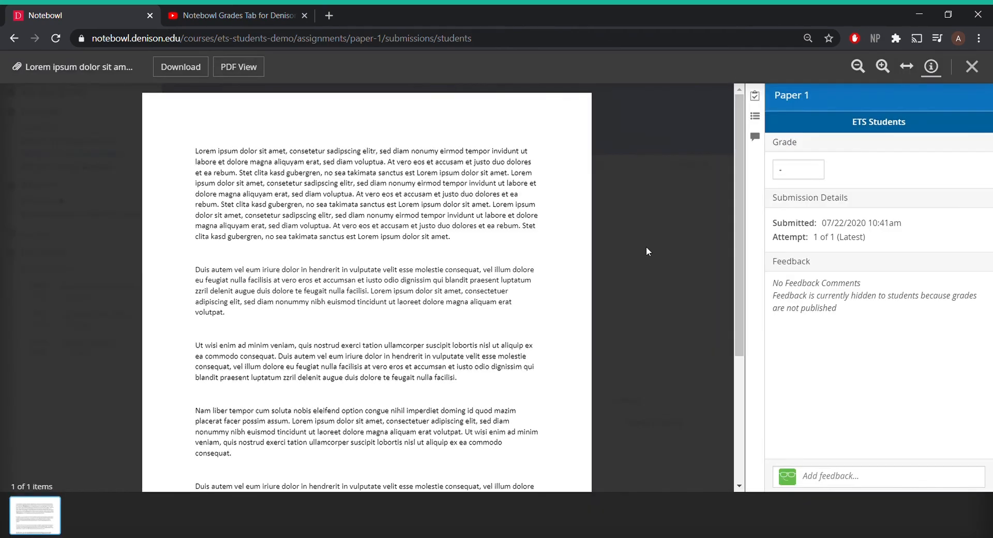
pyautogui.scroll(-1, 512, 383)
pyautogui.scroll(-4, 512, 382)
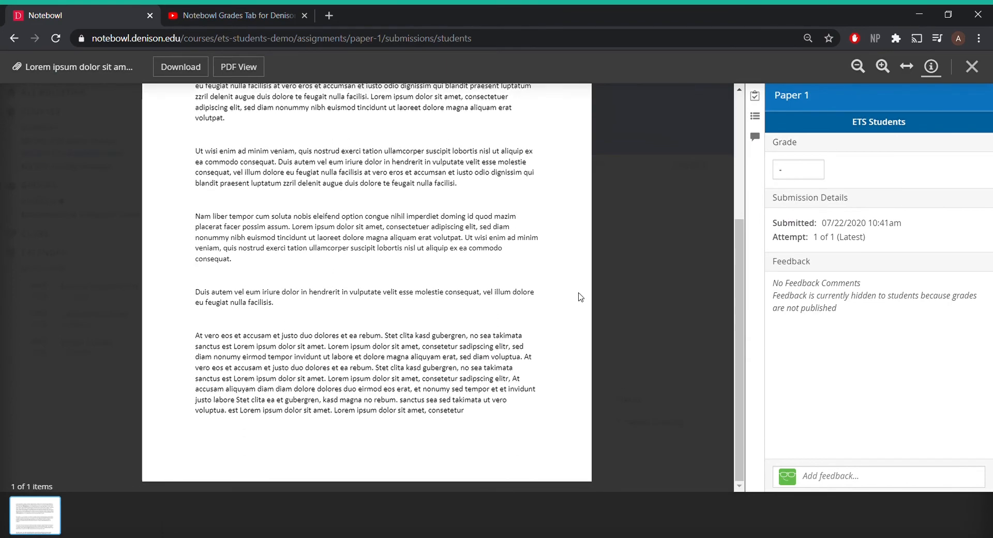
pyautogui.scroll(4, 580, 296)
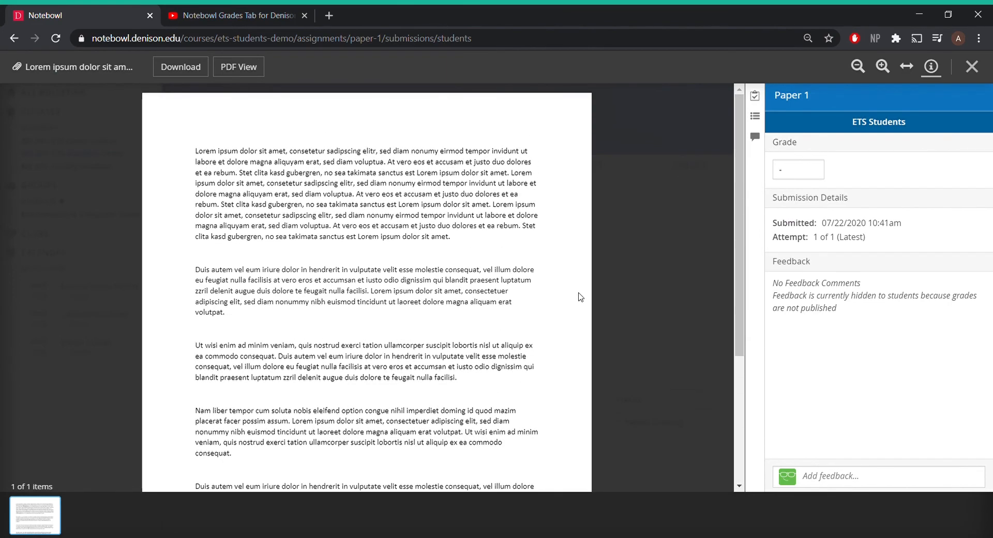
pyautogui.scroll(-3, 580, 297)
pyautogui.scroll(3, 580, 296)
pyautogui.click(973, 67)
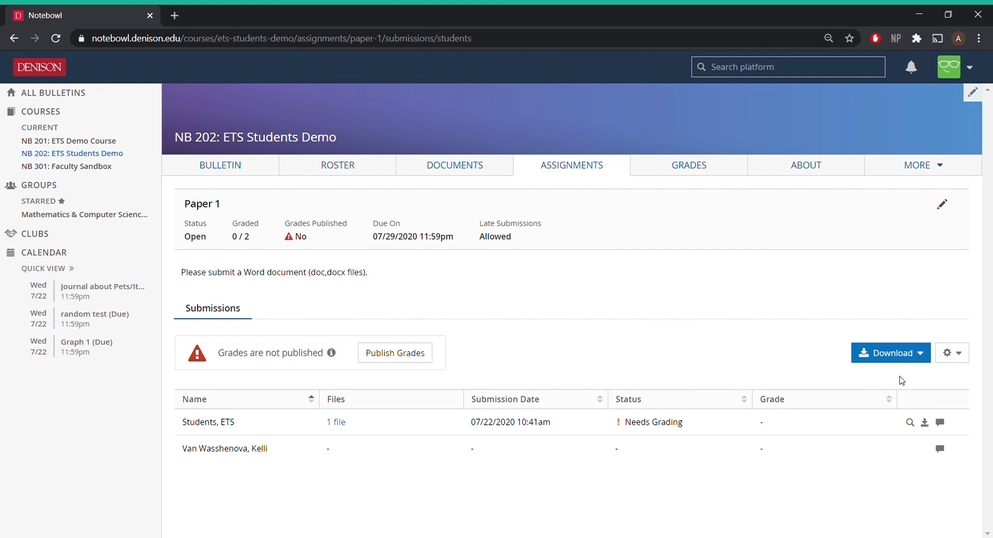
# Reopen the ETS student account's submission and attach the Word feedback file to a new feedback comment.
pyautogui.click(910, 422)
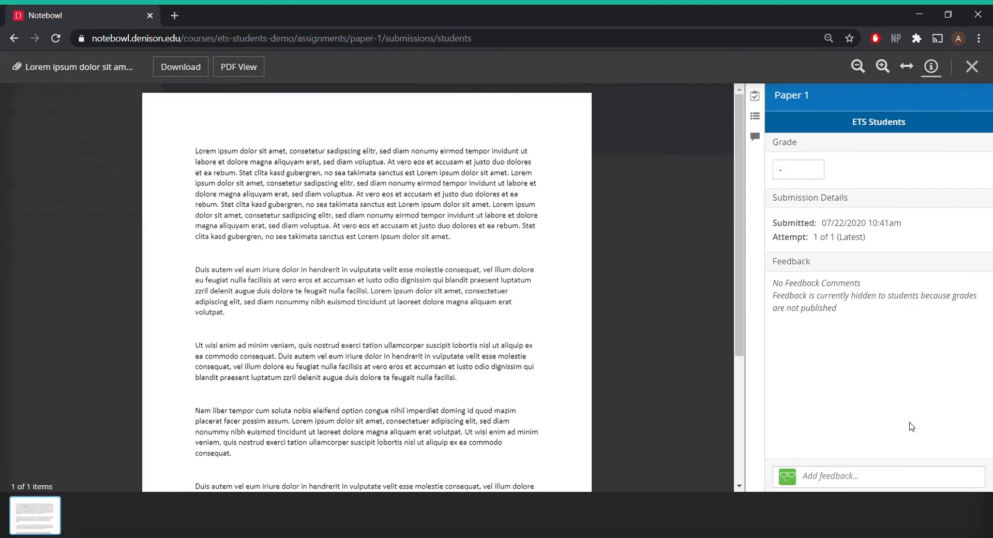
pyautogui.click(866, 480)
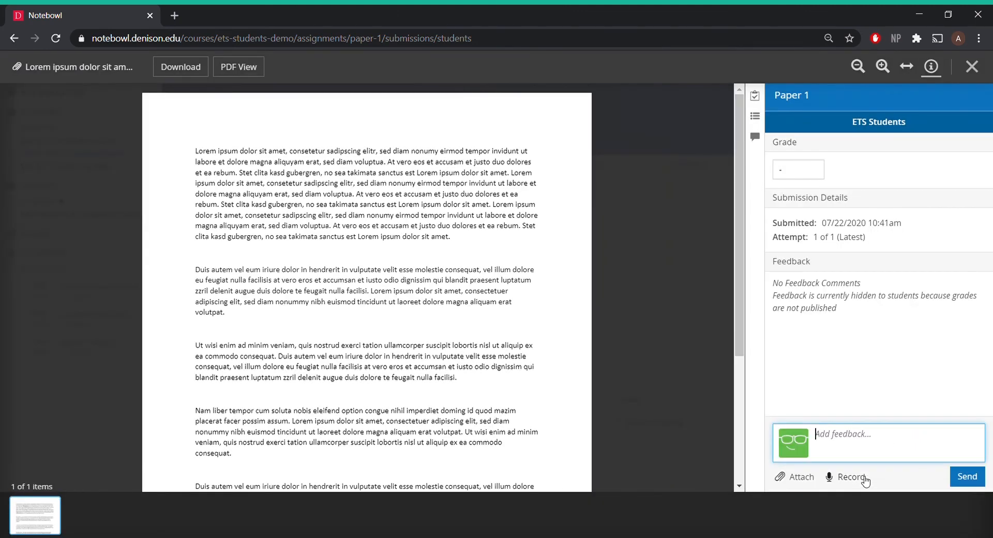
pyautogui.click(800, 477)
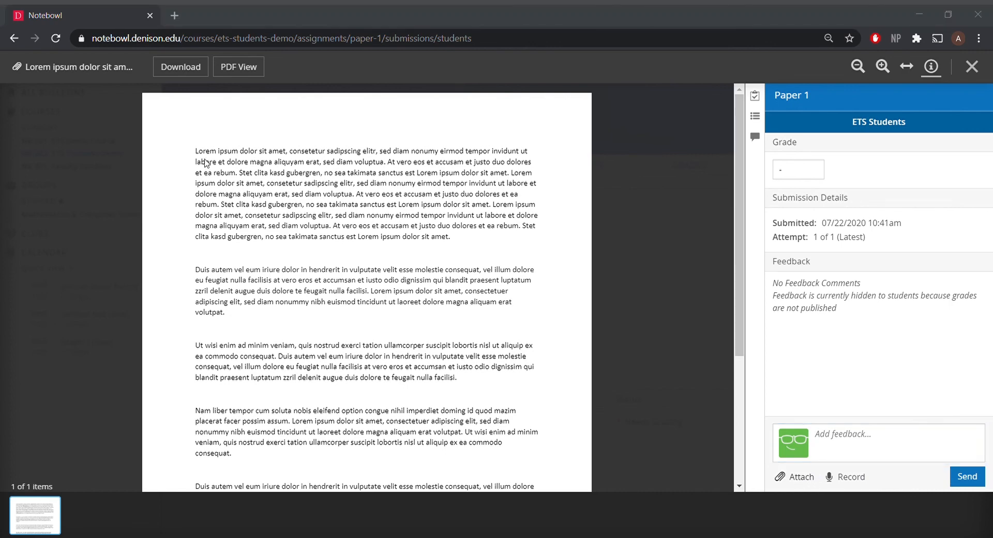
pyautogui.click(378, 292)
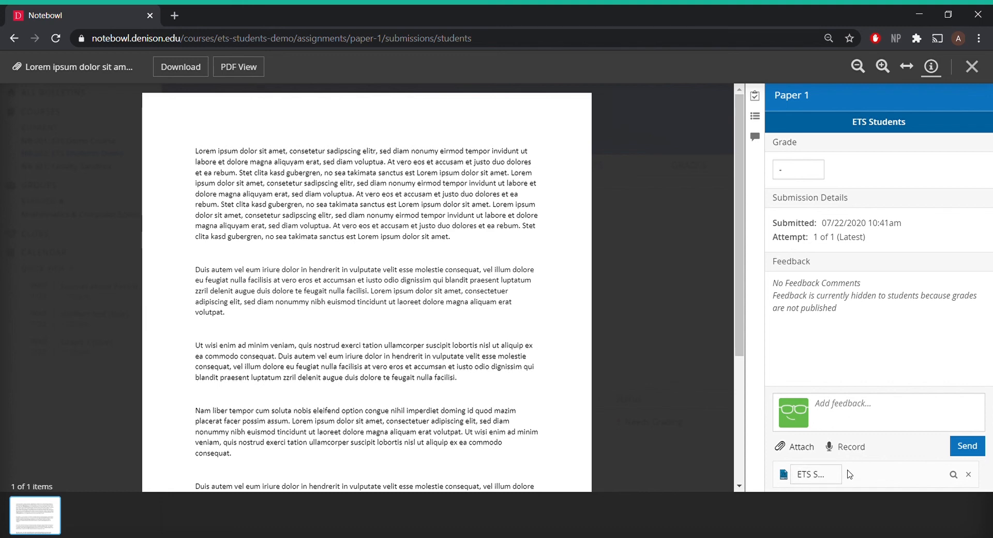
# Write the feedback comment "Download the file, and open in Microsoft Word to view feedback.".
pyautogui.click(843, 407)
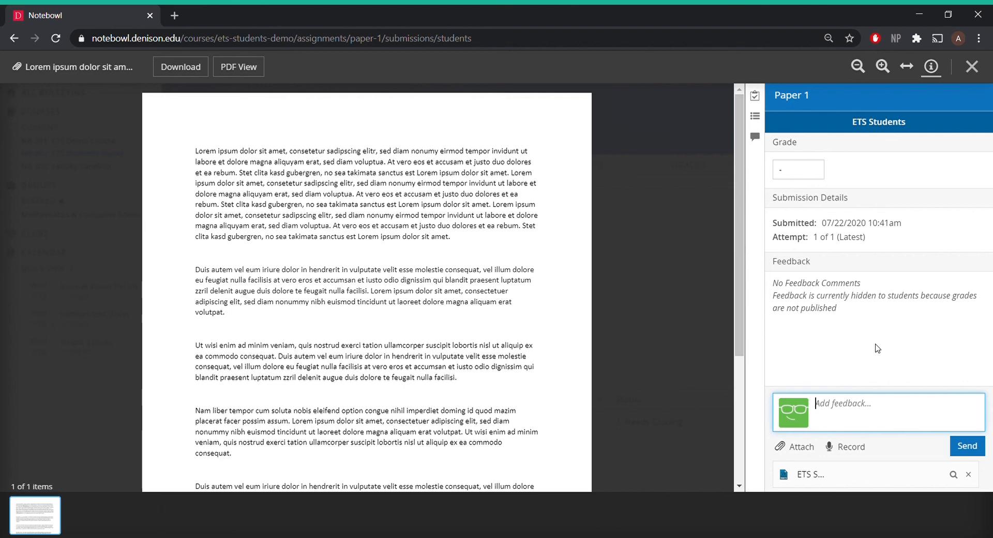
pyautogui.write('Download the file, andd open in')
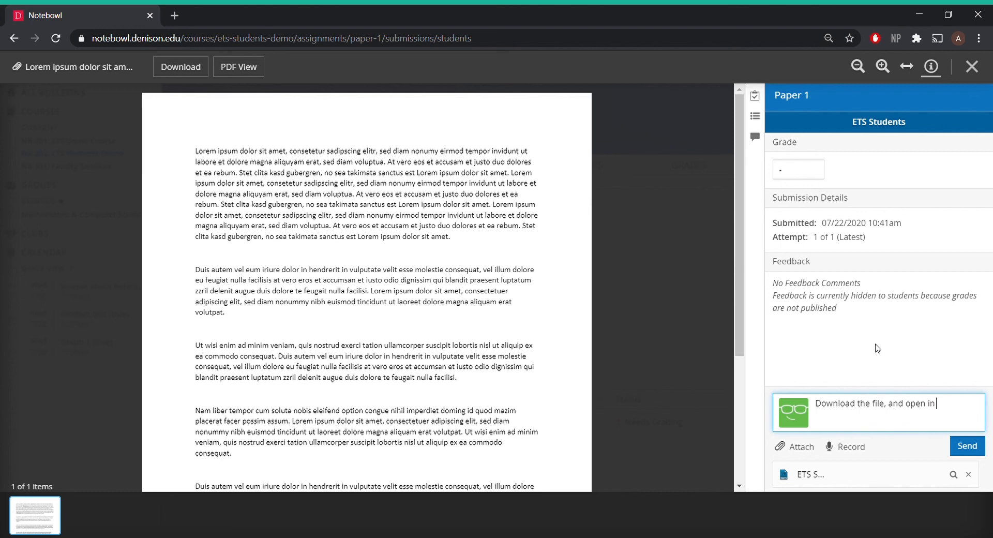
pyautogui.write(' Microsoft Word to preview the')
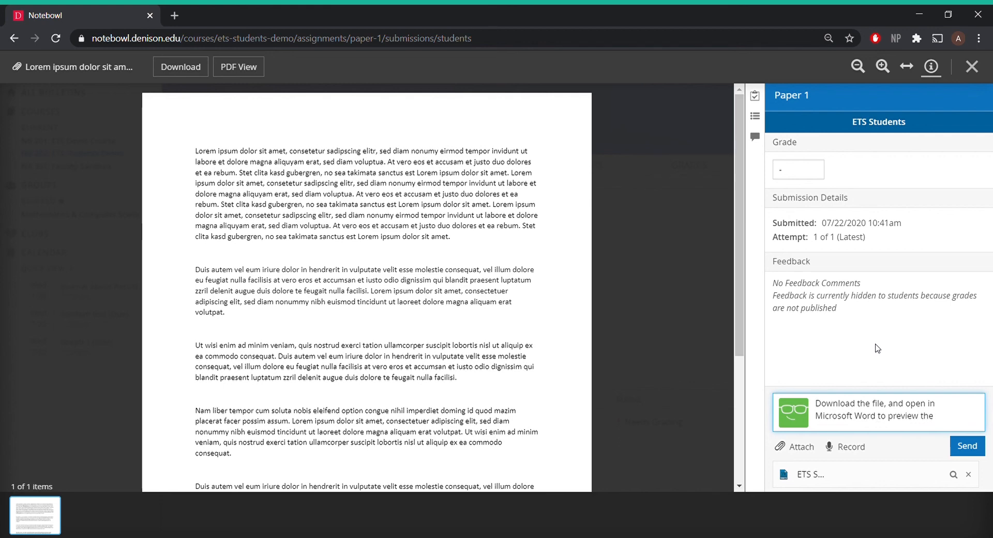
pyautogui.press('BackSpace')
pyautogui.press('BackSpace')
pyautogui.press('BackSpace')
pyautogui.press('BackSpace')
pyautogui.press('BackSpace')
pyautogui.press('BackSpace')
pyautogui.press('BackSpace')
pyautogui.press('BackSpace')
pyautogui.press('BackSpace')
pyautogui.write('view feedbac')
pyautogui.click(965, 449)
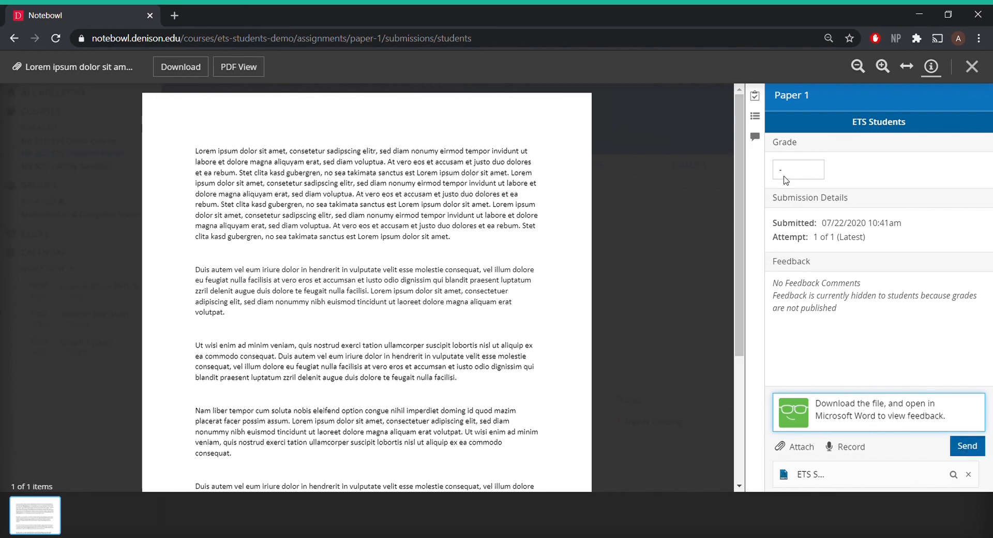
# Grade the ETS student account's Paper 1 submission A (95%), send the prepared feedback comment with its attachment, and close the viewer.
pyautogui.click(787, 172)
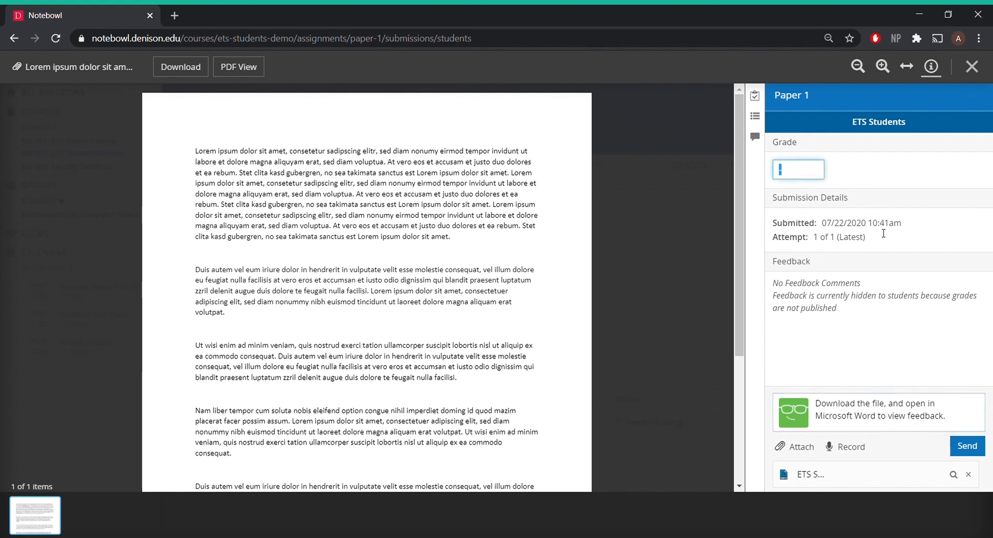
pyautogui.write('A')
pyautogui.click(965, 449)
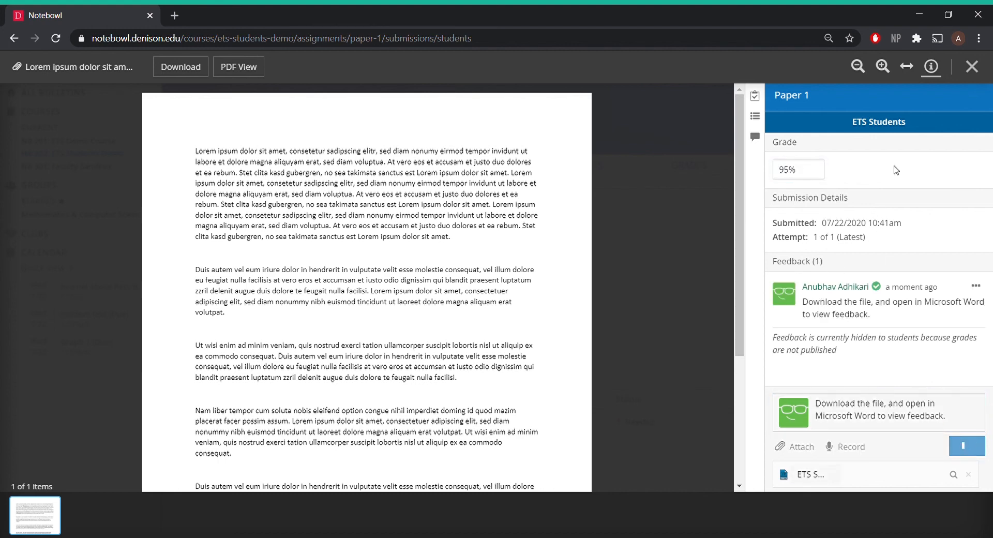
pyautogui.click(972, 66)
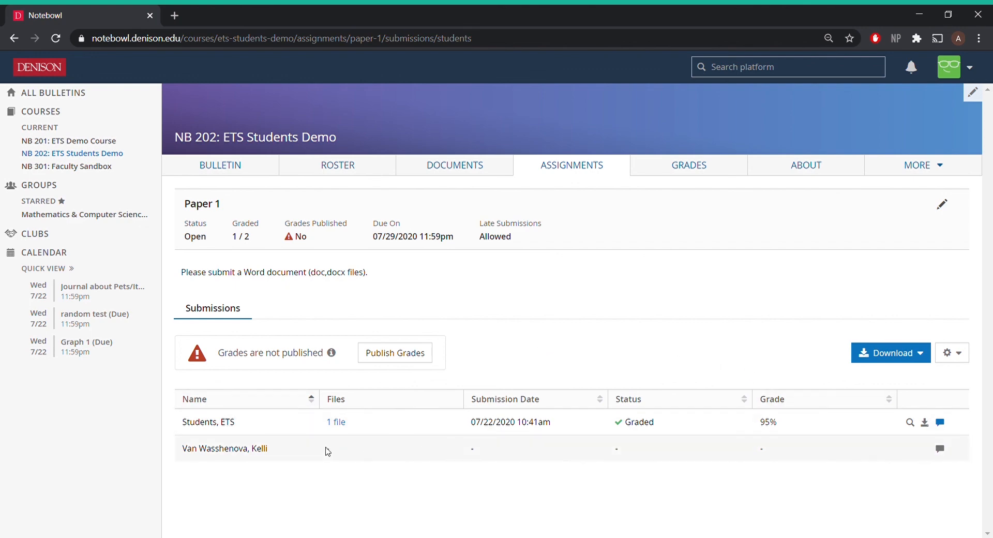
# Give the student without a submission a grade of 0 and publish all grades for Paper 1.
pyautogui.click(768, 448)
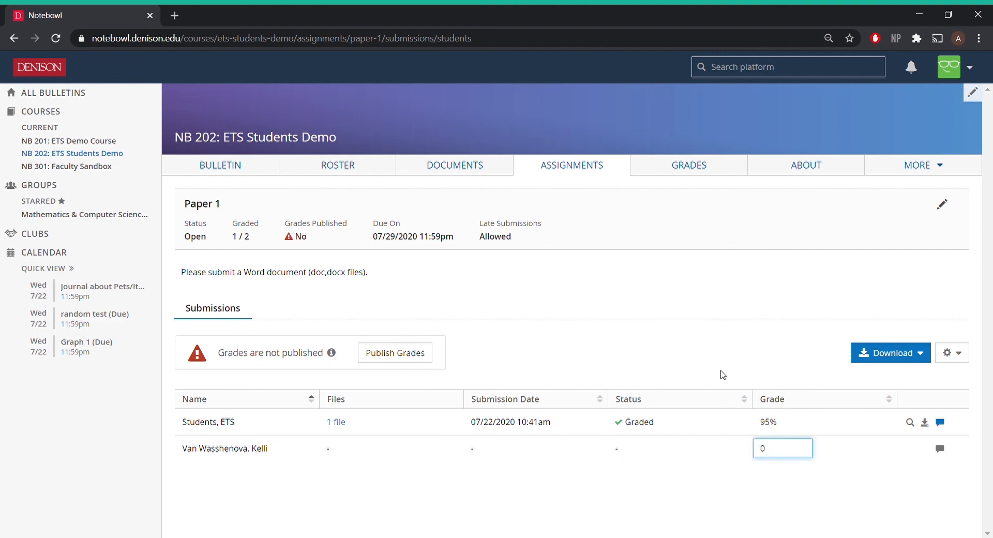
pyautogui.press('Return')
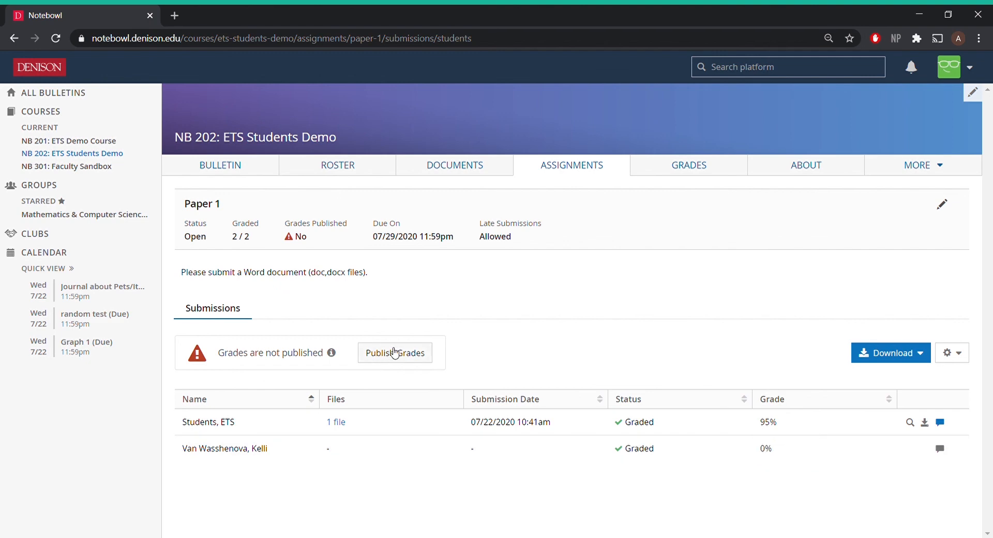
pyautogui.click(395, 354)
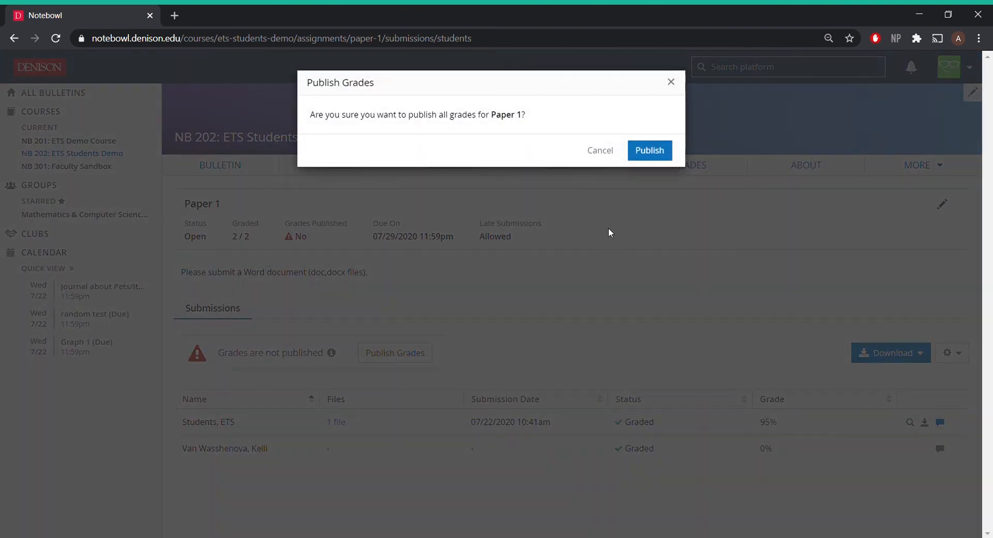
pyautogui.click(650, 151)
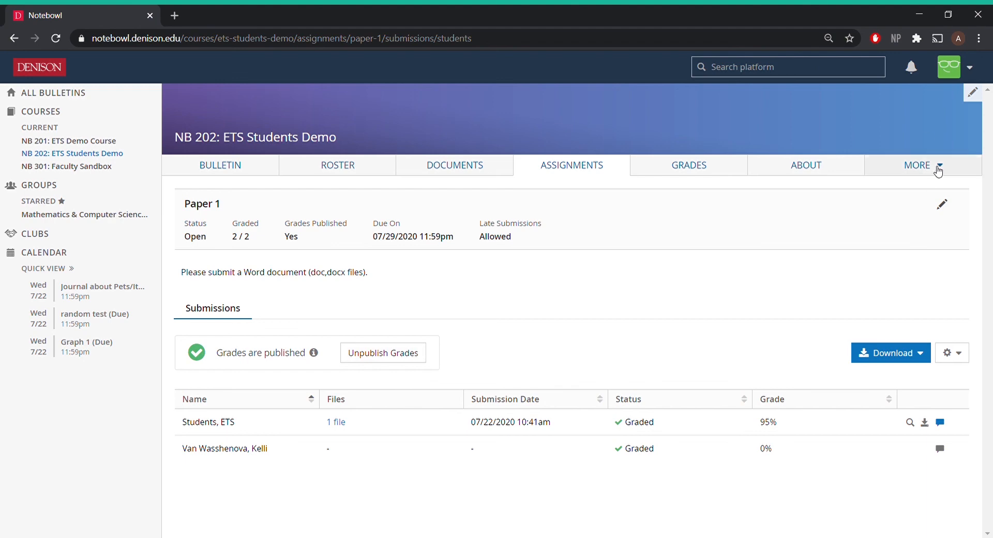
# View the course as the ETS student account and look at the feedback comment under the Paper 1 submission.
pyautogui.click(939, 172)
pyautogui.click(930, 198)
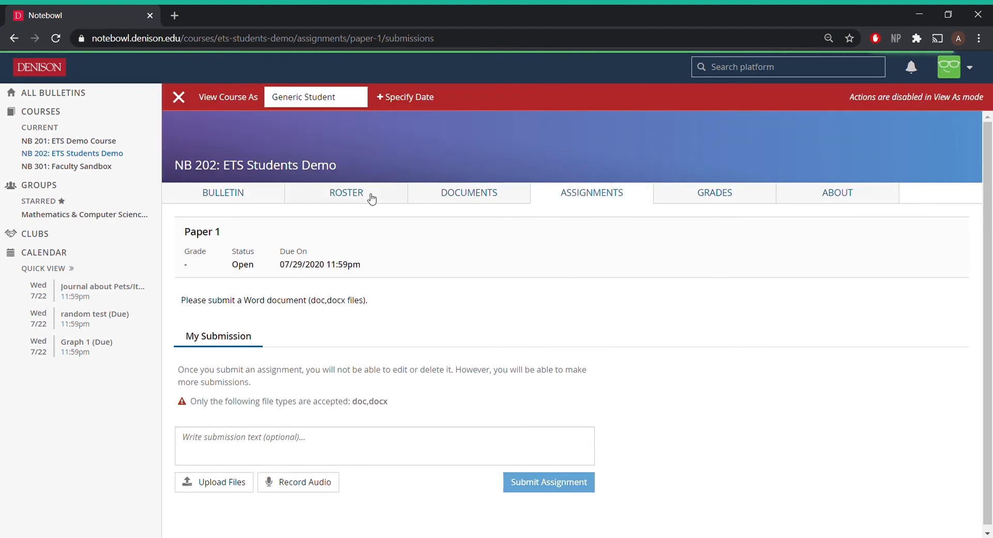
pyautogui.click(318, 93)
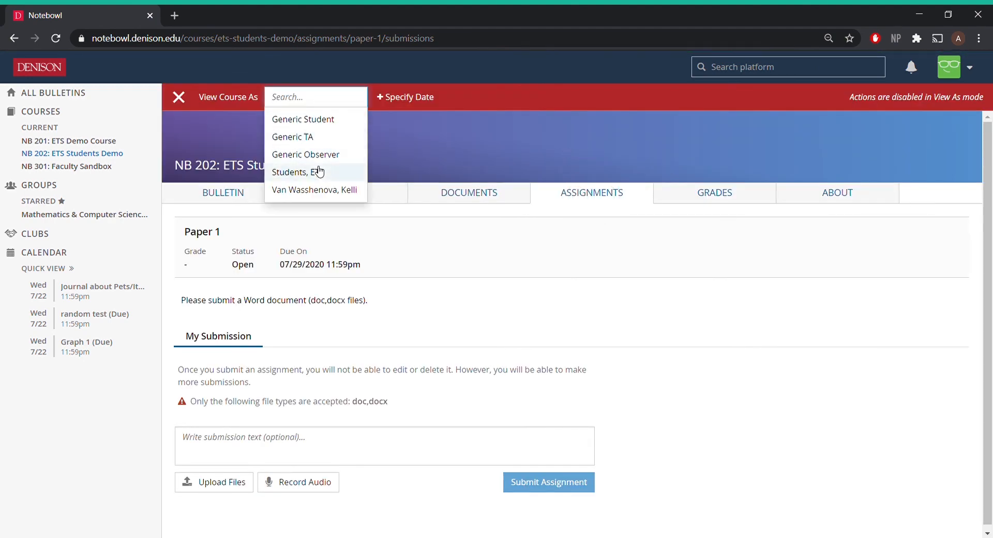
pyautogui.click(321, 170)
pyautogui.scroll(-5, 498, 361)
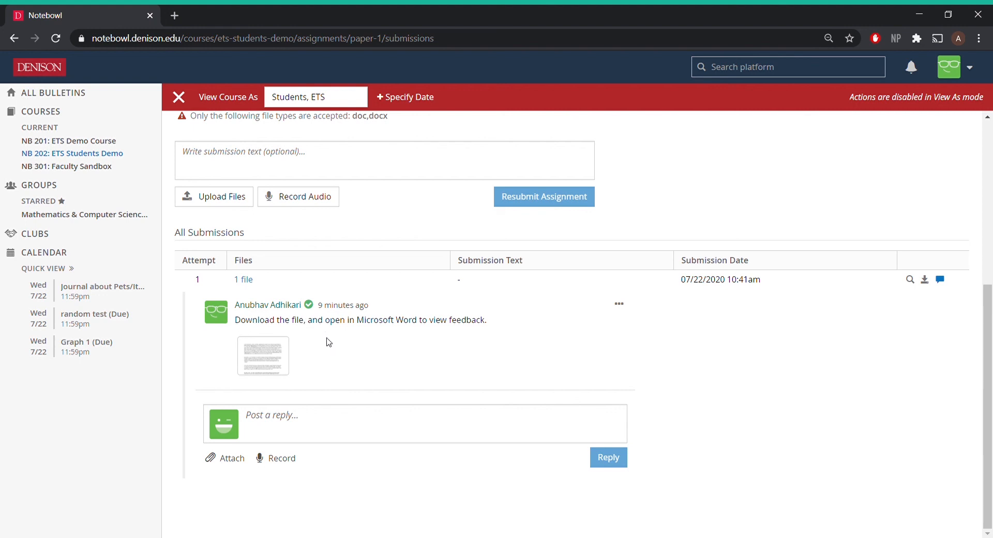
# Look through the Word file attached to the feedback comment, check the Paper 1 grade, and leave the student view.
pyautogui.moveTo(266, 359)
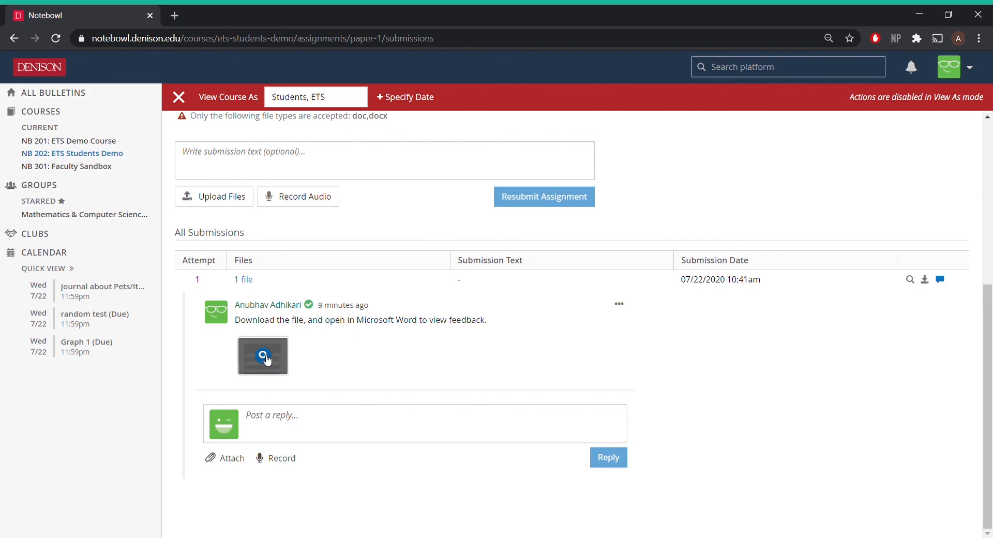
pyautogui.click(266, 359)
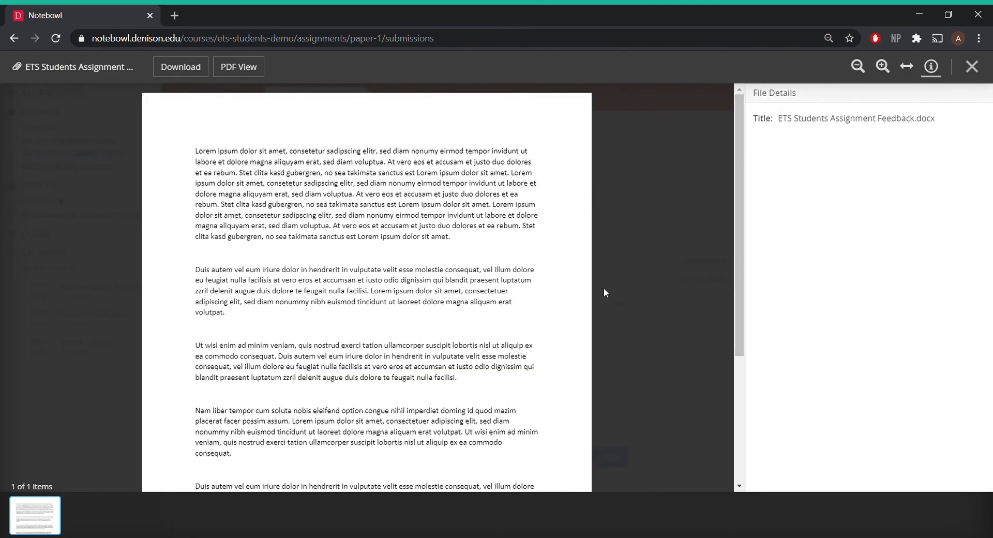
pyautogui.scroll(-2, 604, 289)
pyautogui.scroll(2, 603, 288)
pyautogui.click(972, 66)
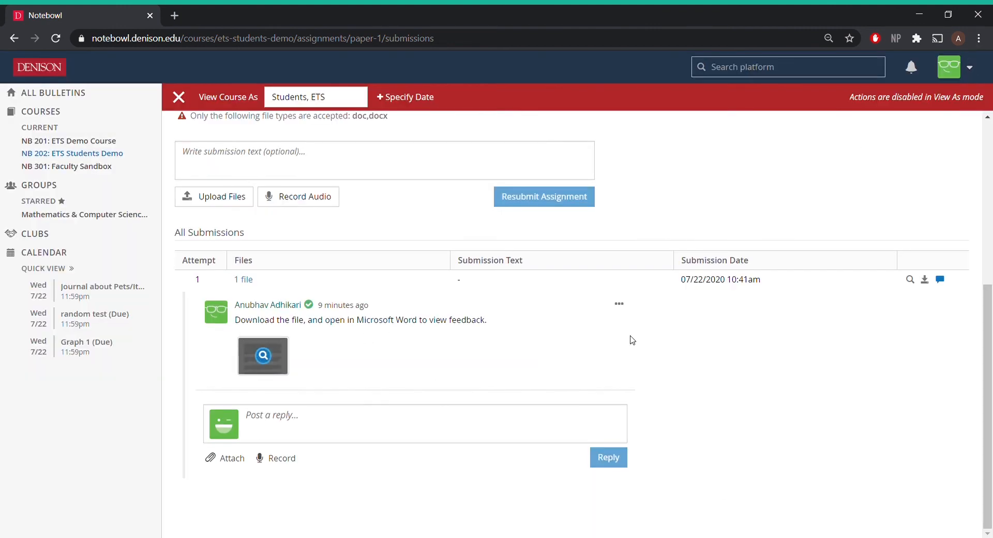
pyautogui.scroll(5, 632, 340)
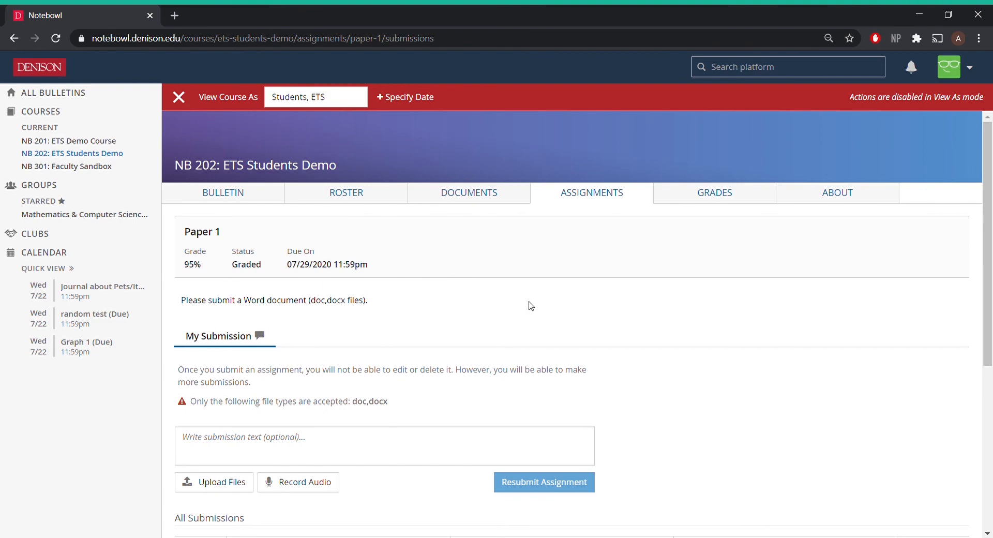
pyautogui.click(178, 97)
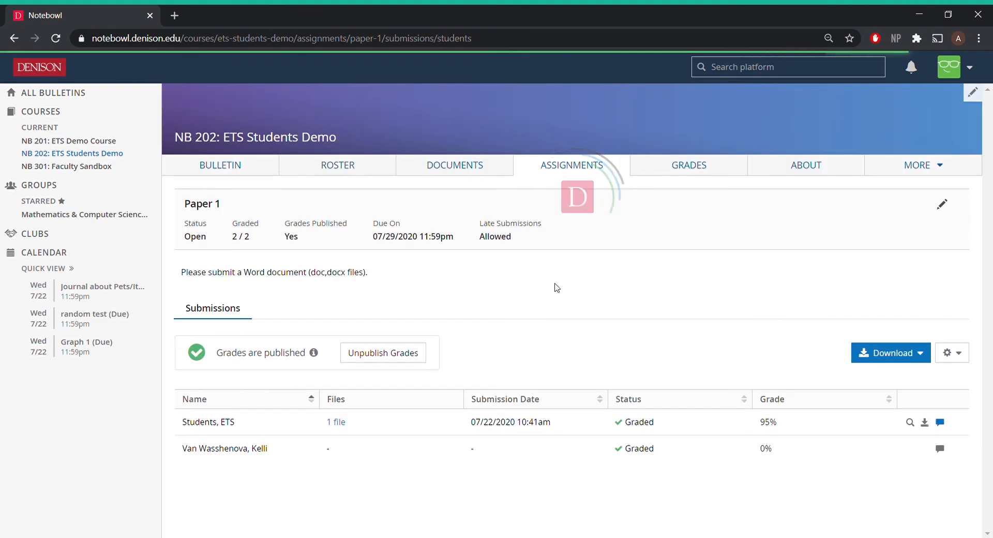